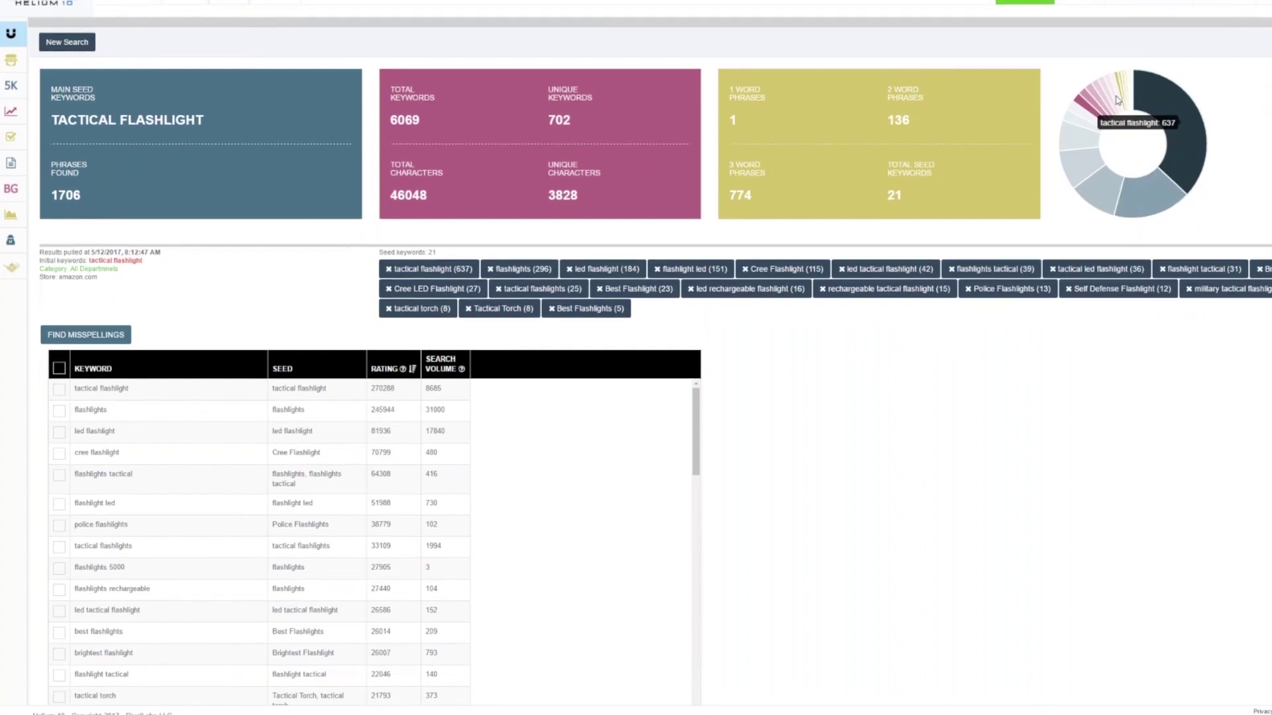
Bring up the MBS Retriever listing in the Chrome Web Store from the Jungle Scout page
mouse_move(1078, 144)
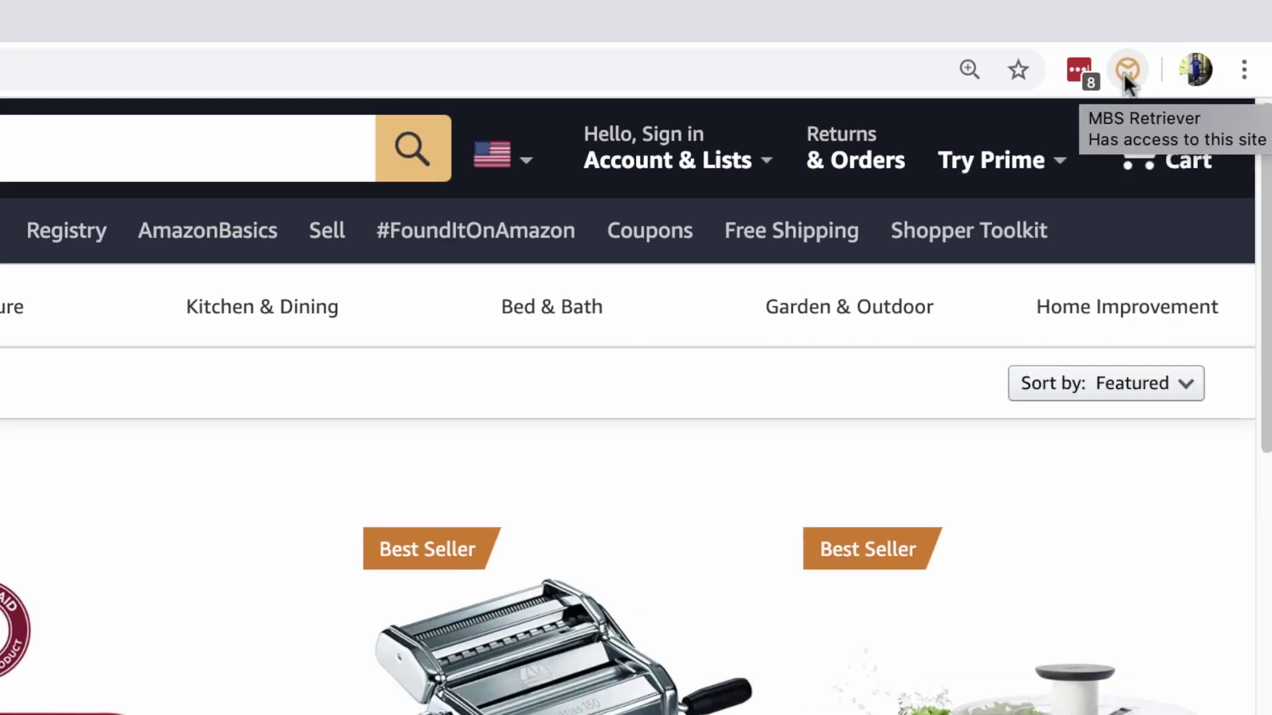
Open the MBS Retriever table listing 119 products with sales, revenue and reviews
click(1017, 154)
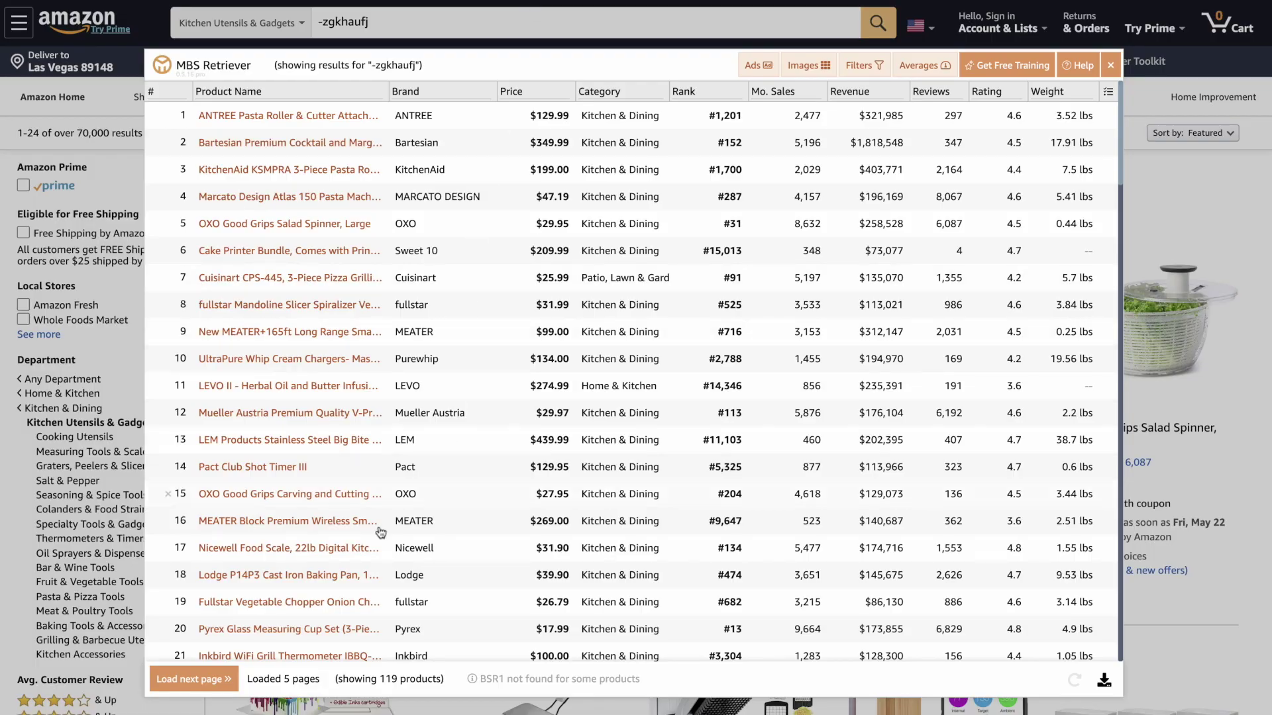
Load a sixth results page into the table, bringing it to 143 products
mouse_move(202, 662)
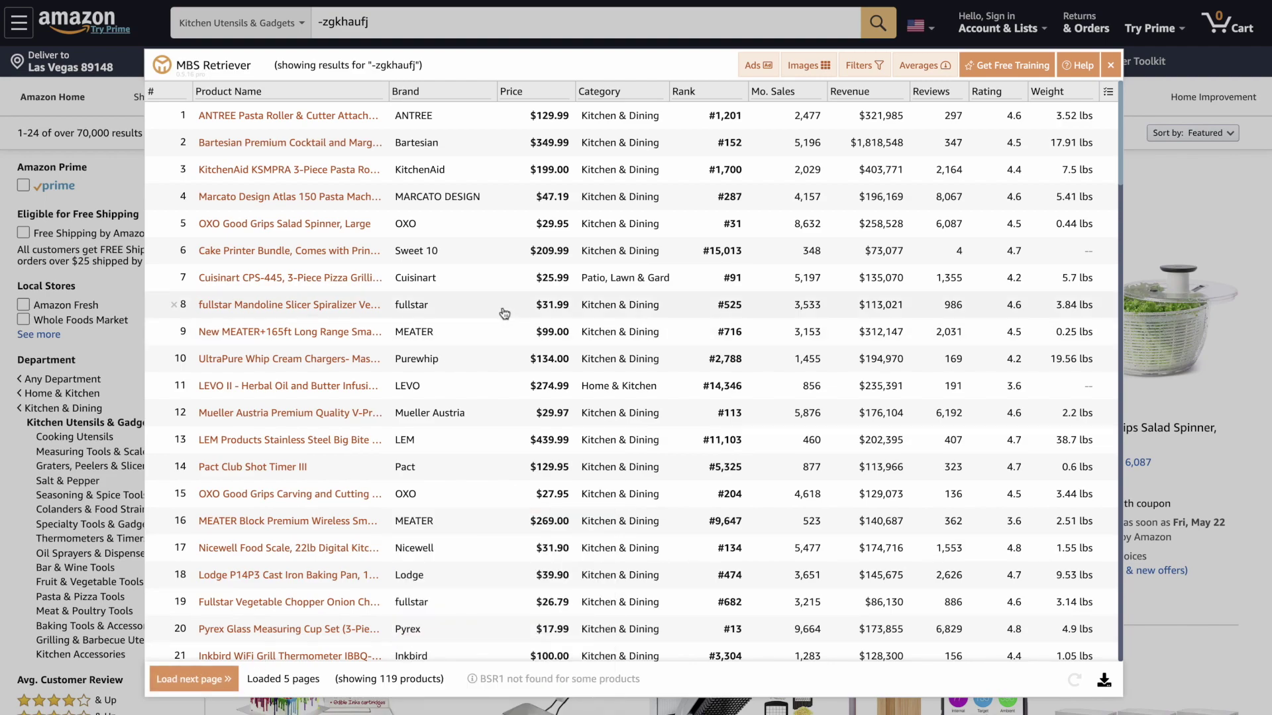
mouse_move(285, 577)
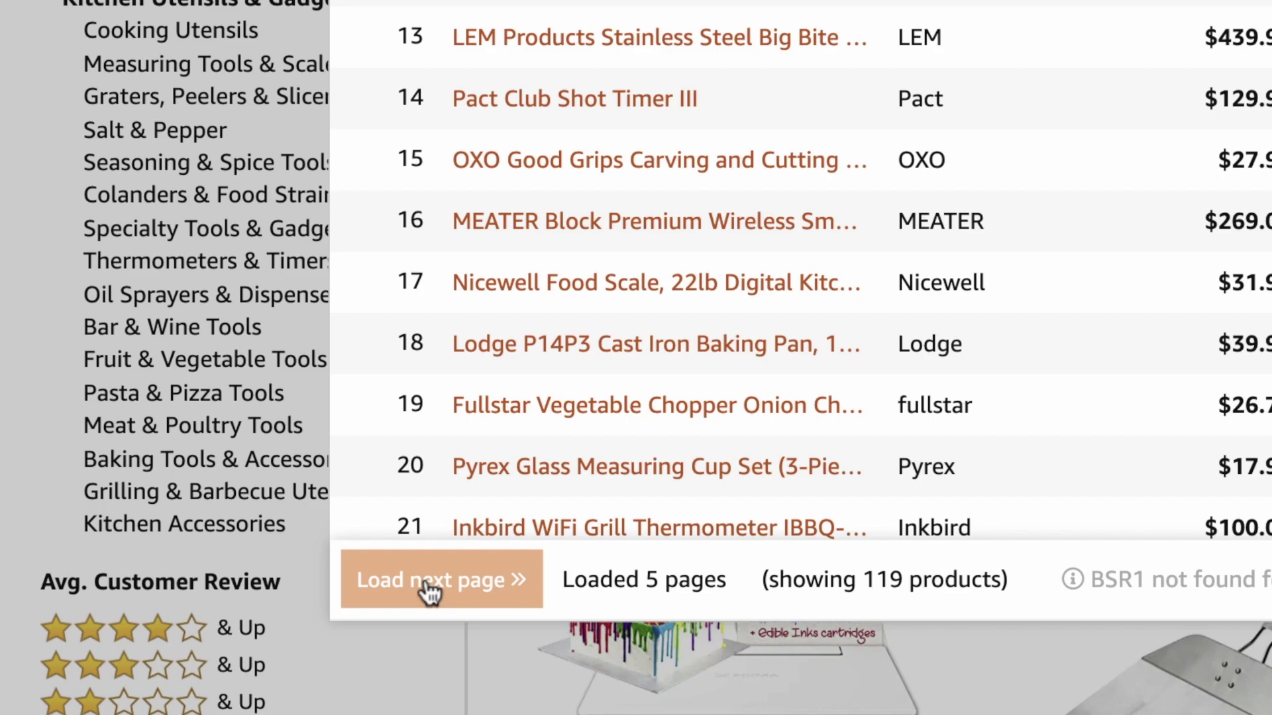
click(429, 594)
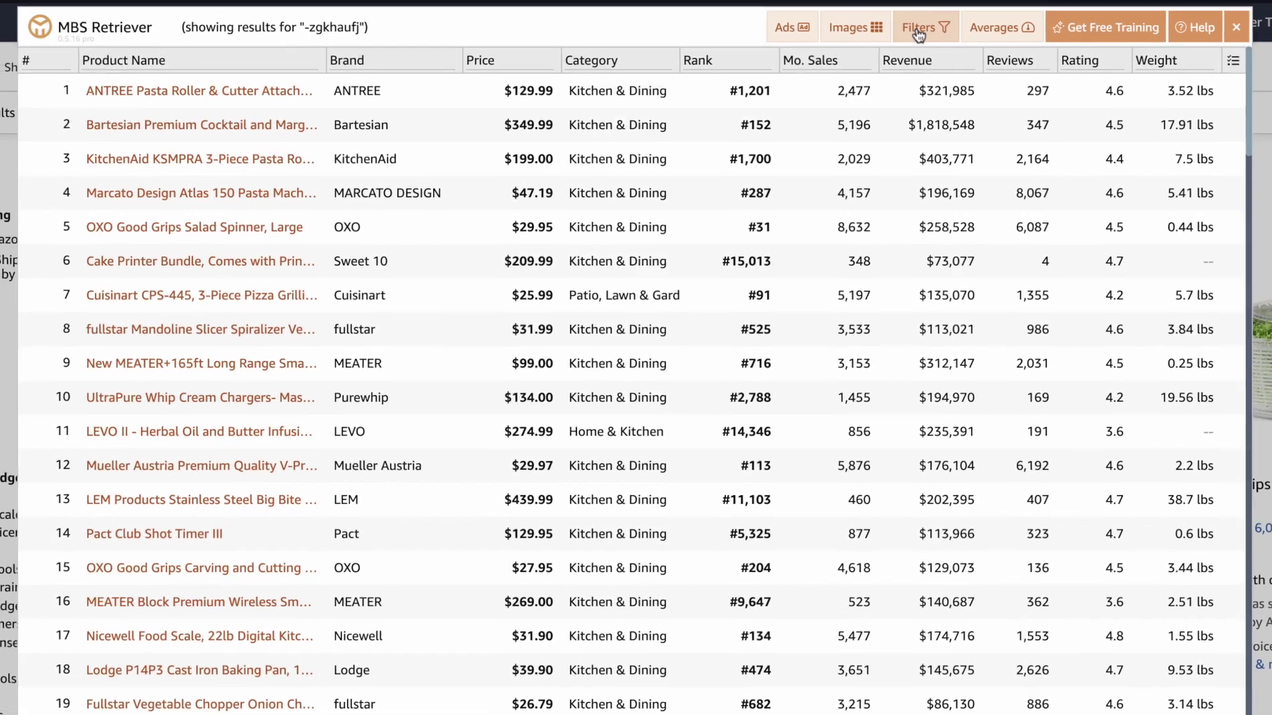
Filter to Rank Min 101, price $15–60, Revenue Min 5000 and Weight Max 5
click(929, 24)
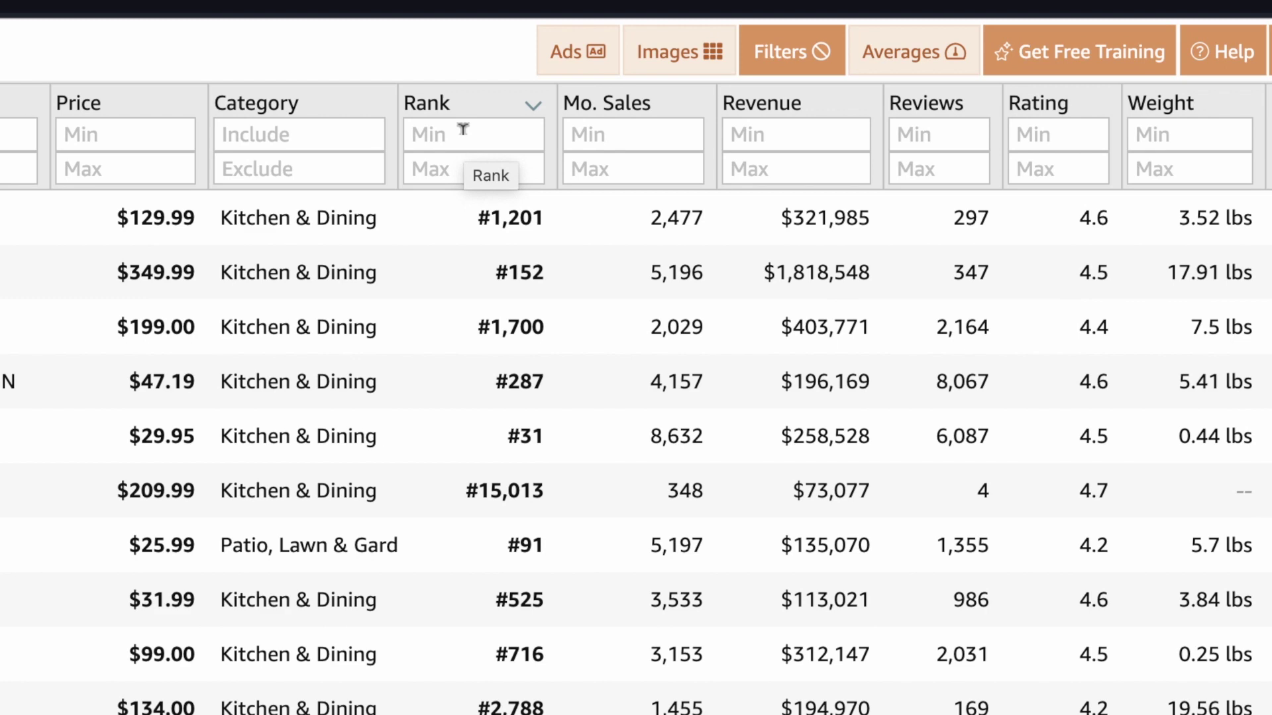
click(434, 139)
text(101)
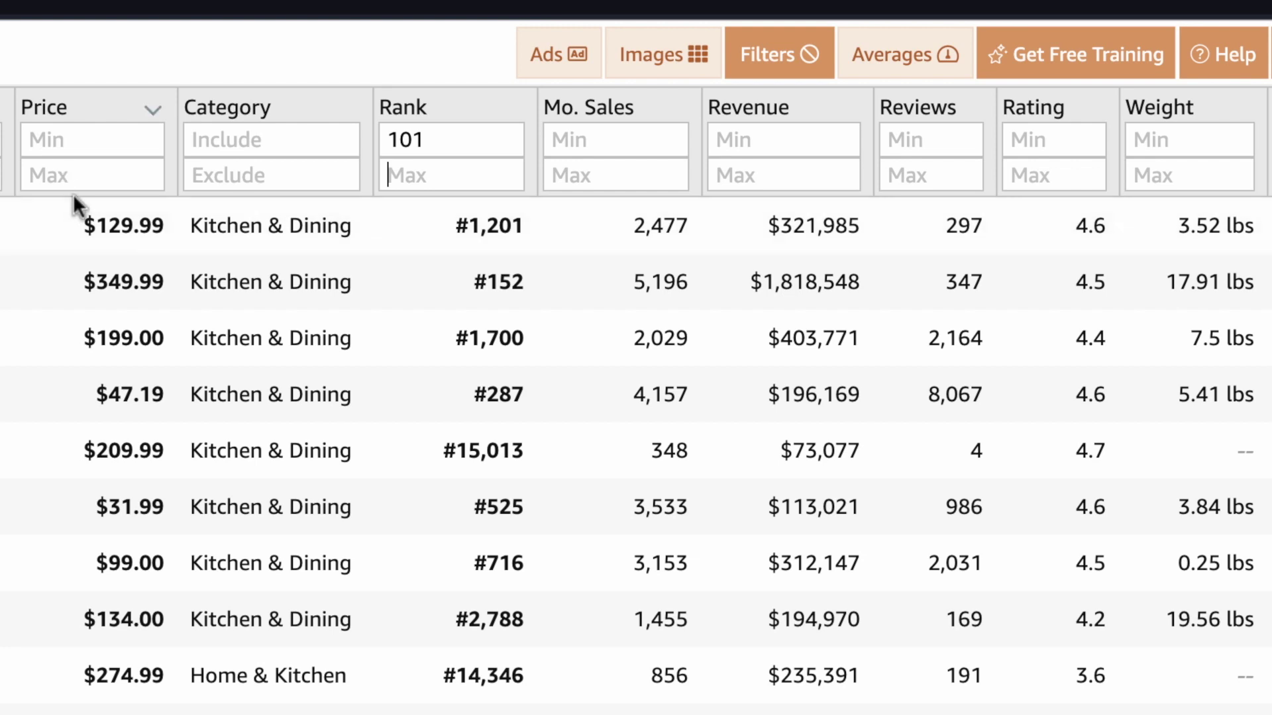
click(63, 132)
text(15)
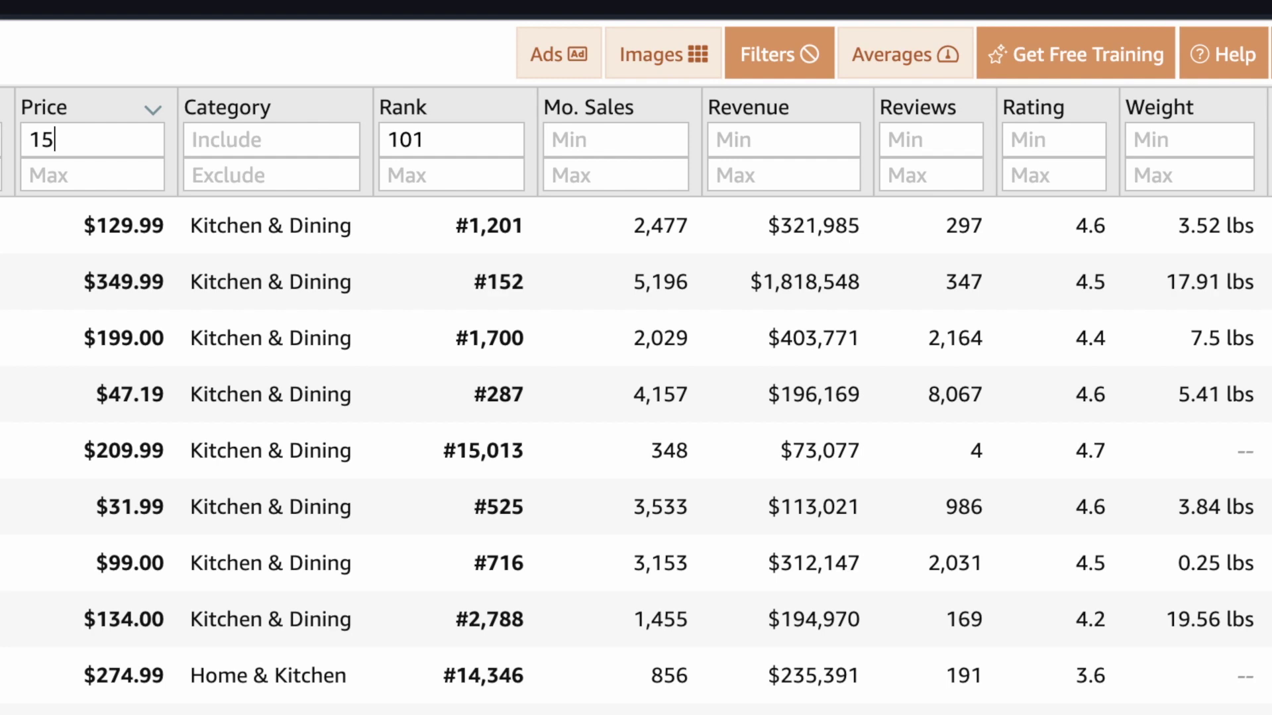
key(Tab)
text(60)
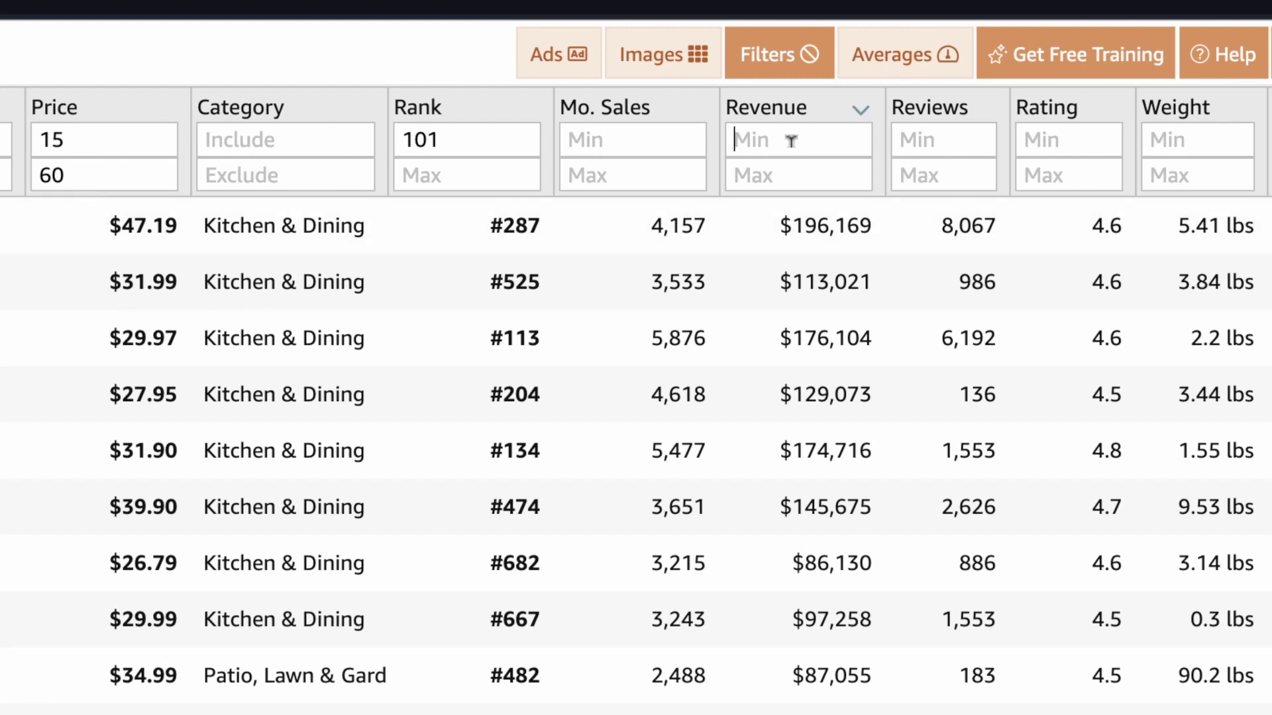
text(5000)
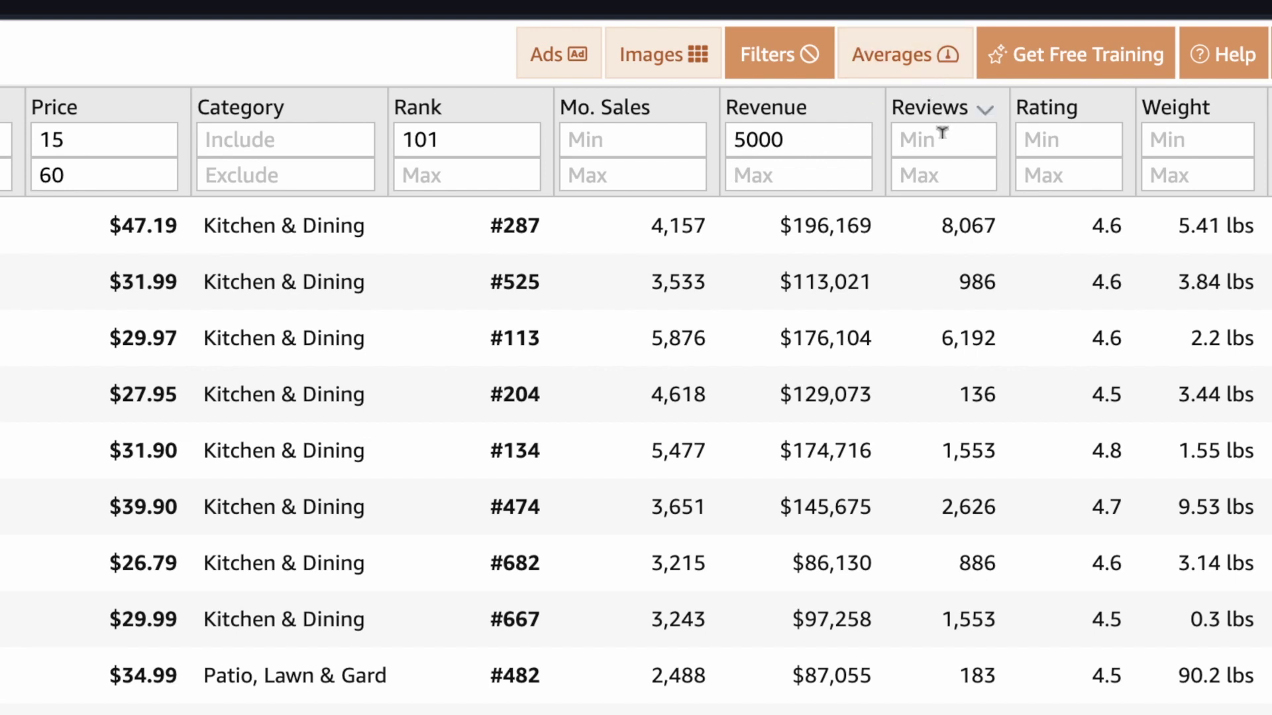
key(Tab)
click(1192, 176)
text(5)
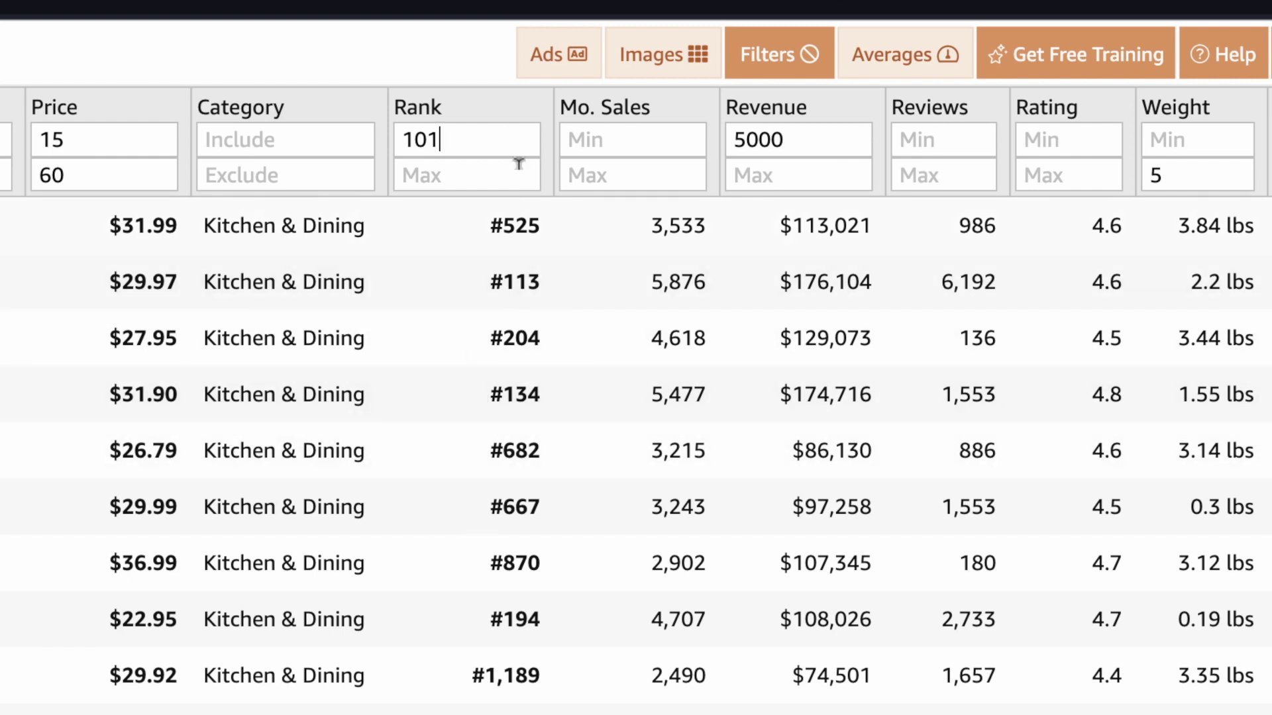
Sort the filtered products by revenue, highest first
click(528, 111)
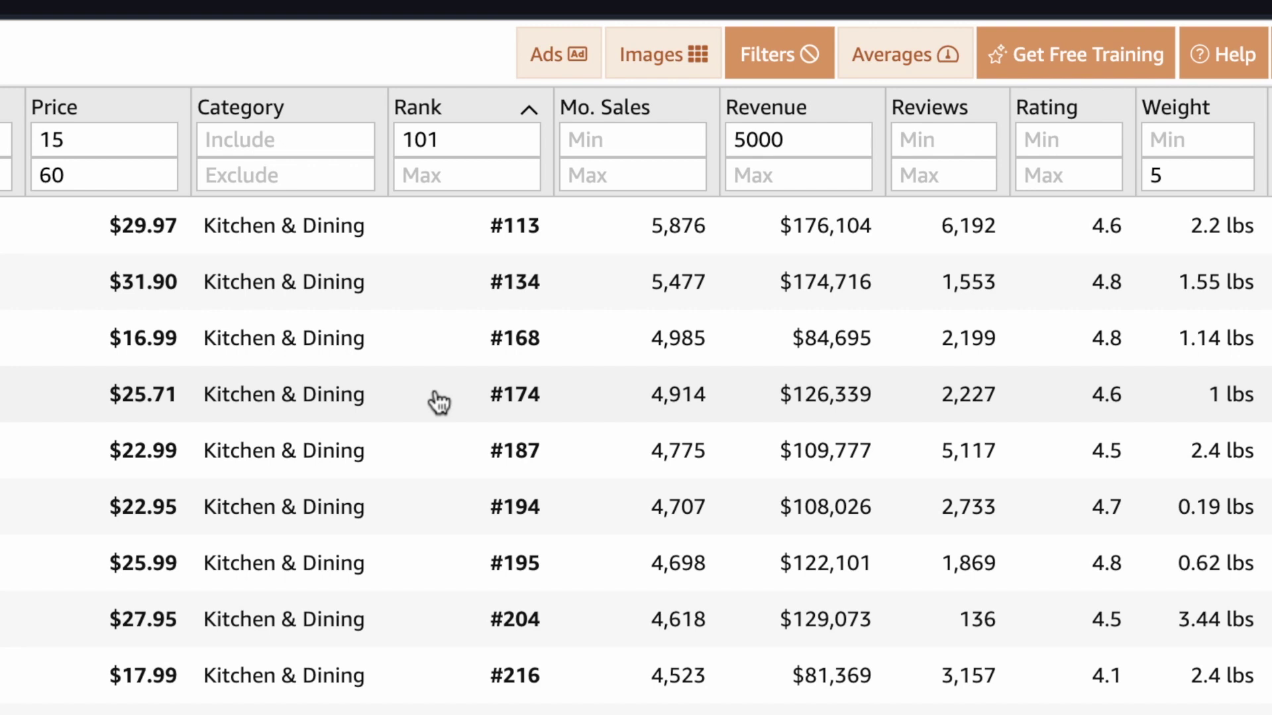
click(867, 131)
click(867, 131)
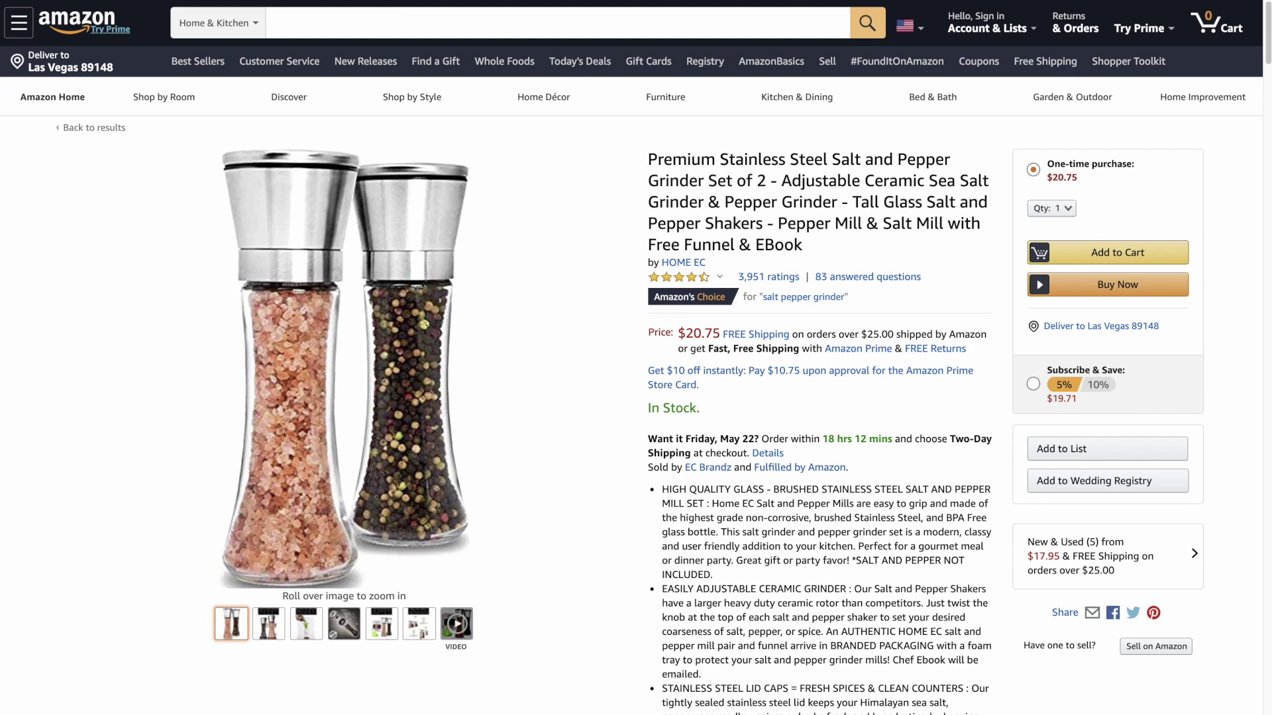
Return to the 'salt and pepper grinder set' results and preview products in the 48-item table
key(alt+Left)
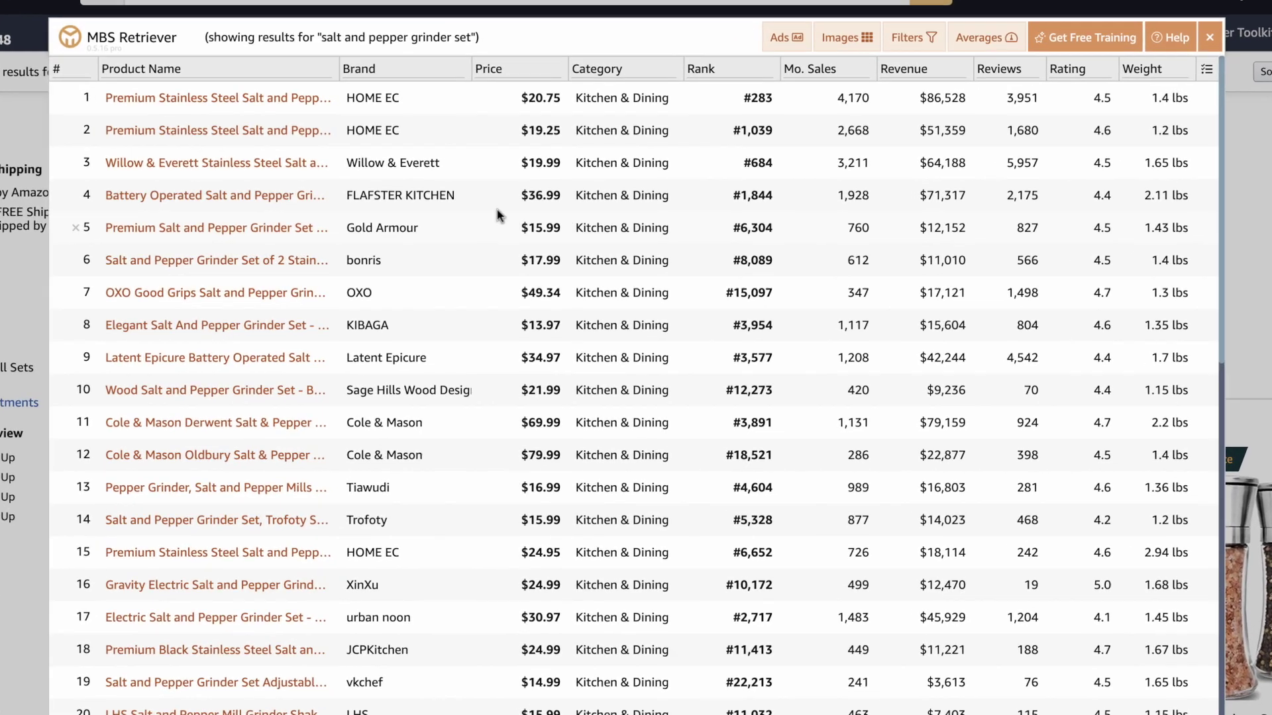
mouse_move(229, 117)
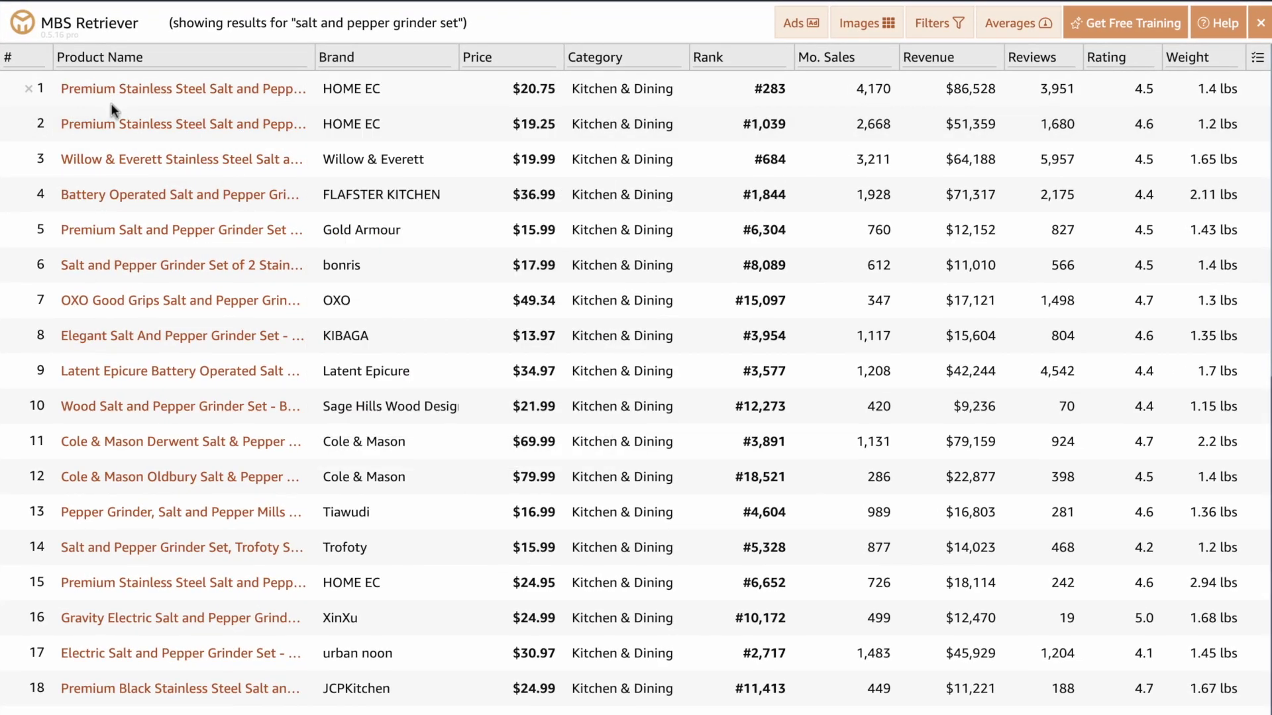
mouse_move(112, 165)
mouse_move(115, 196)
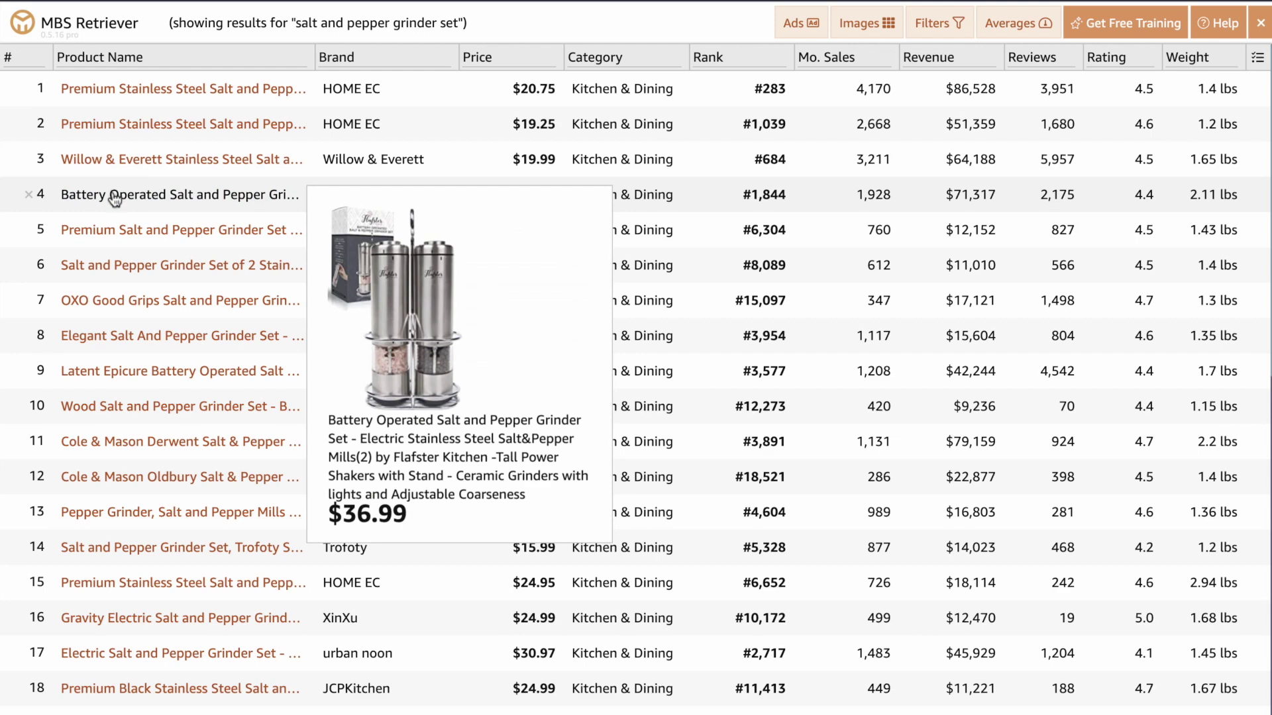
mouse_move(144, 304)
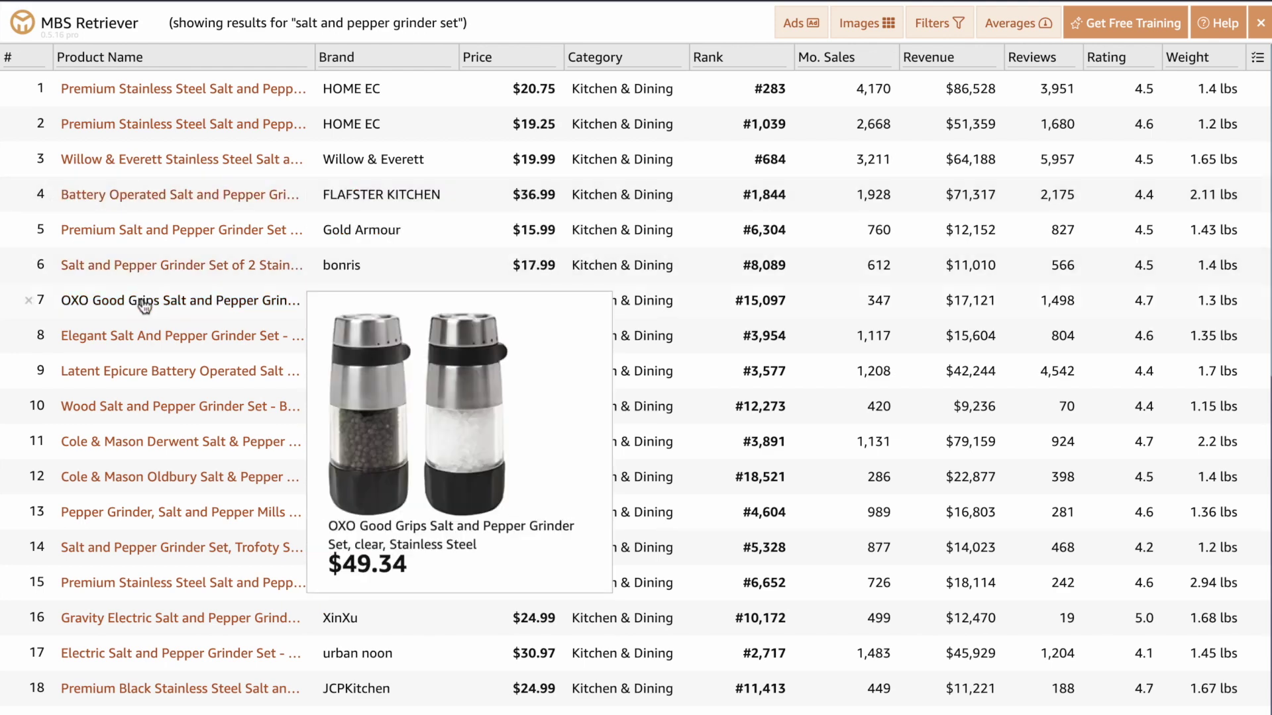
mouse_move(145, 375)
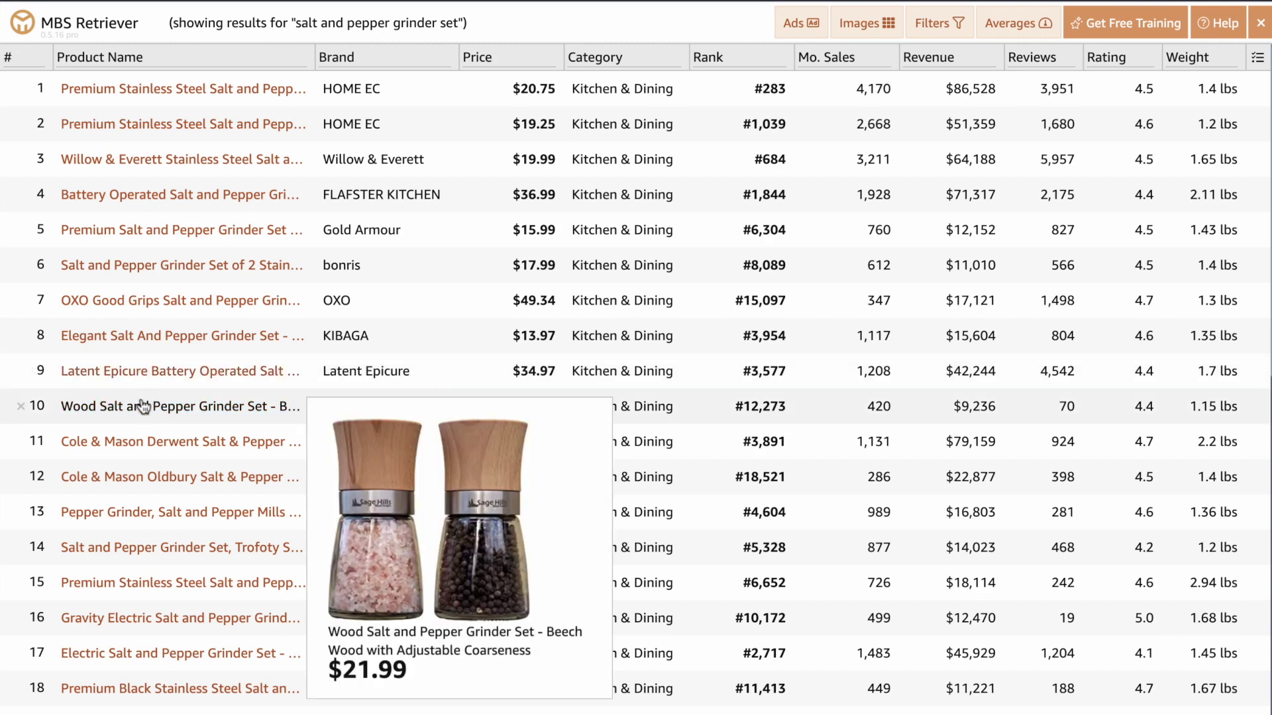
mouse_move(145, 446)
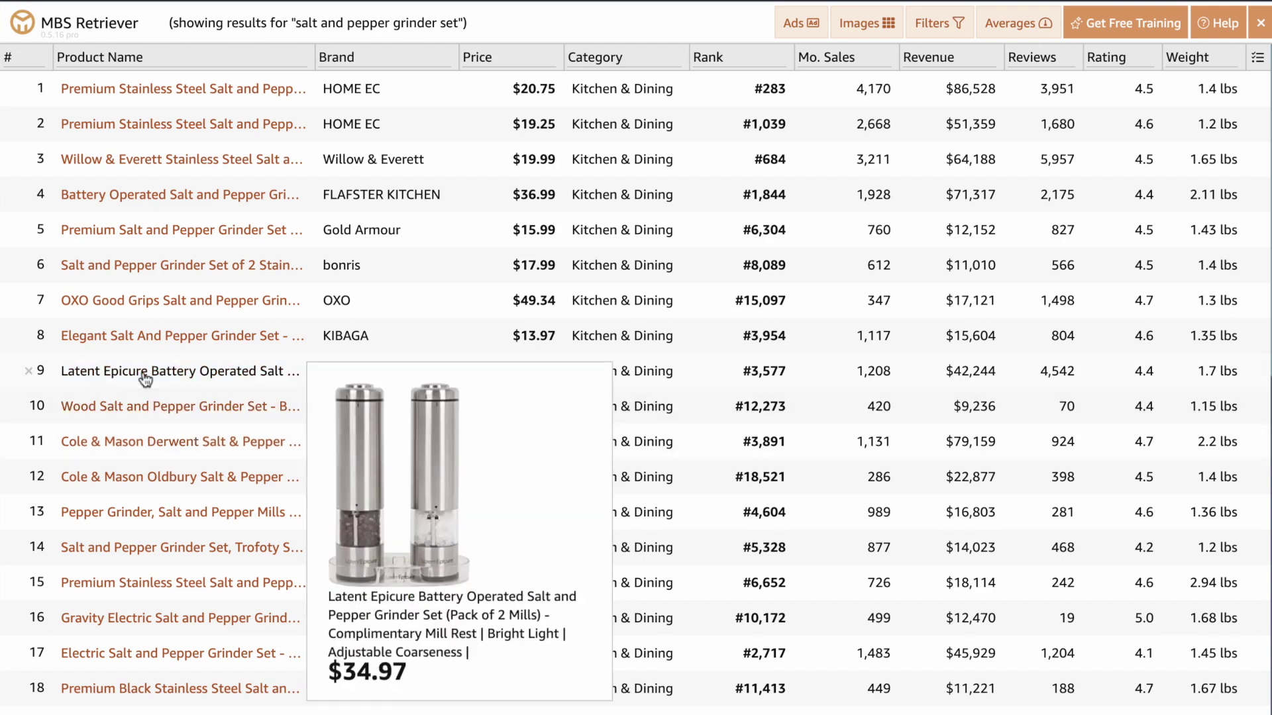
In the image grid, remove Flafster, Latent Epicure, Cole & Mason Oldbury, 4pk and Gravity Electric sets
click(868, 27)
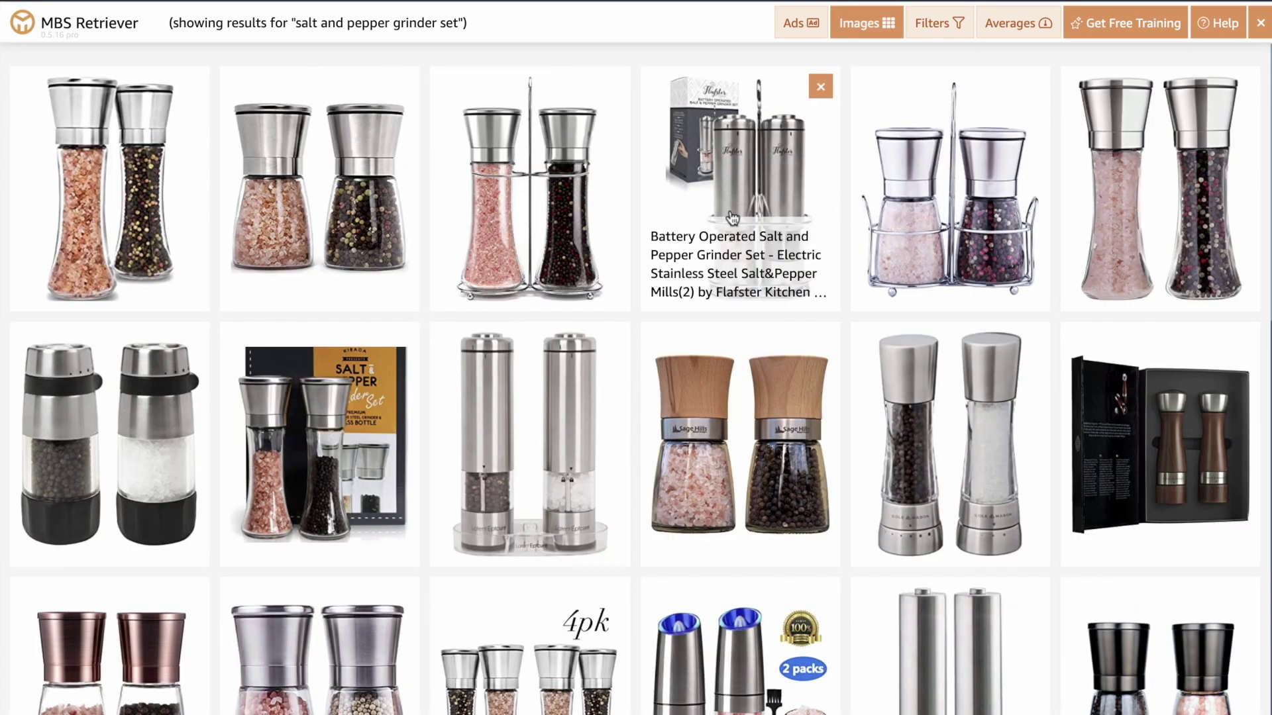
click(822, 89)
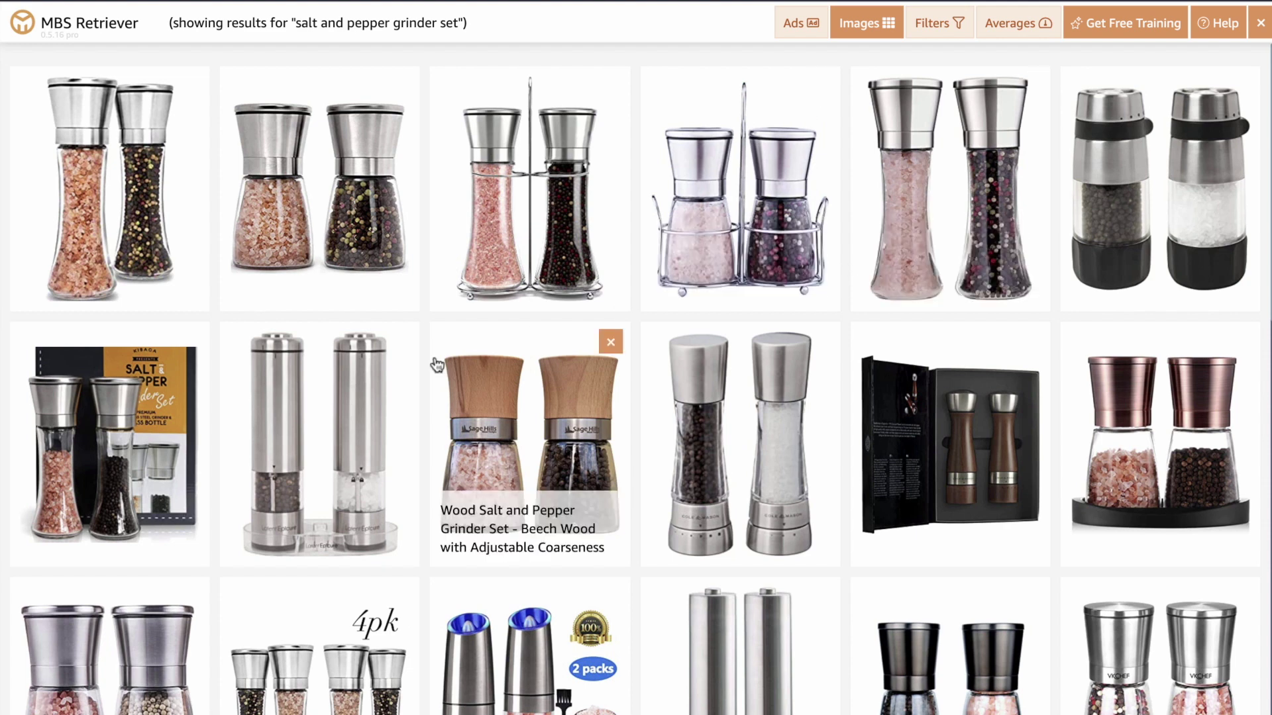
click(400, 342)
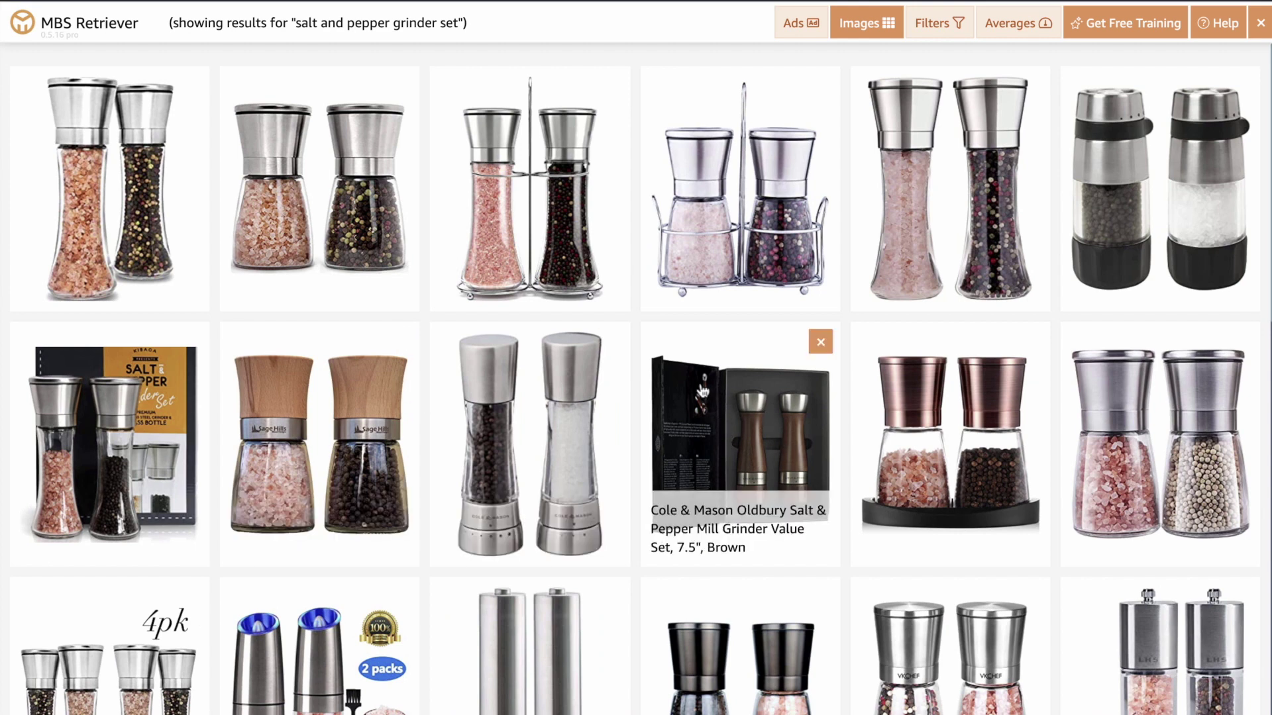
click(820, 342)
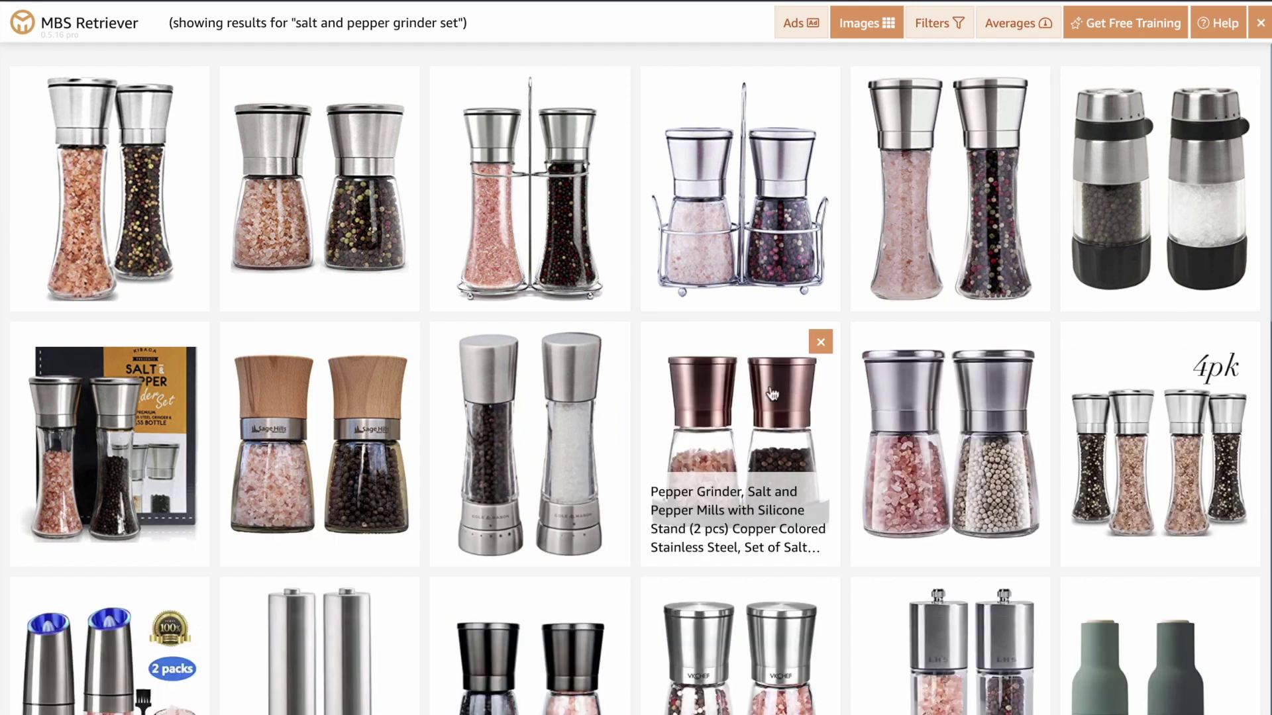
click(1240, 342)
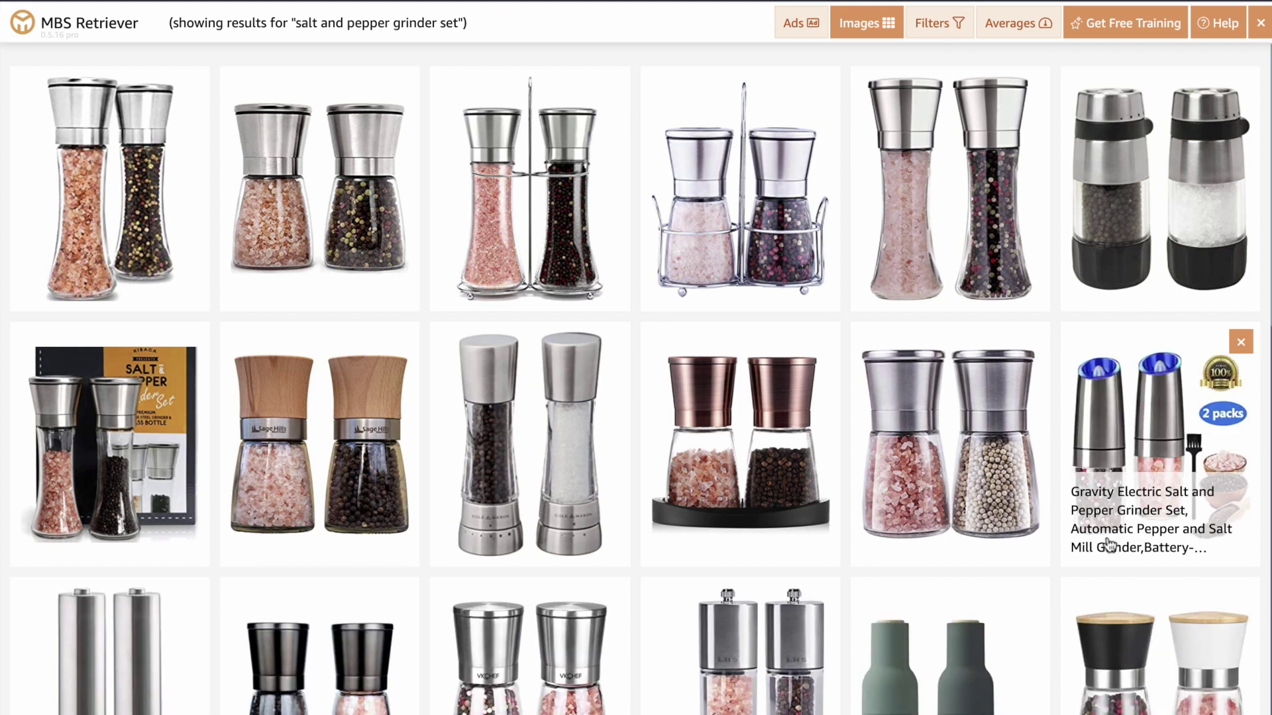
click(1240, 342)
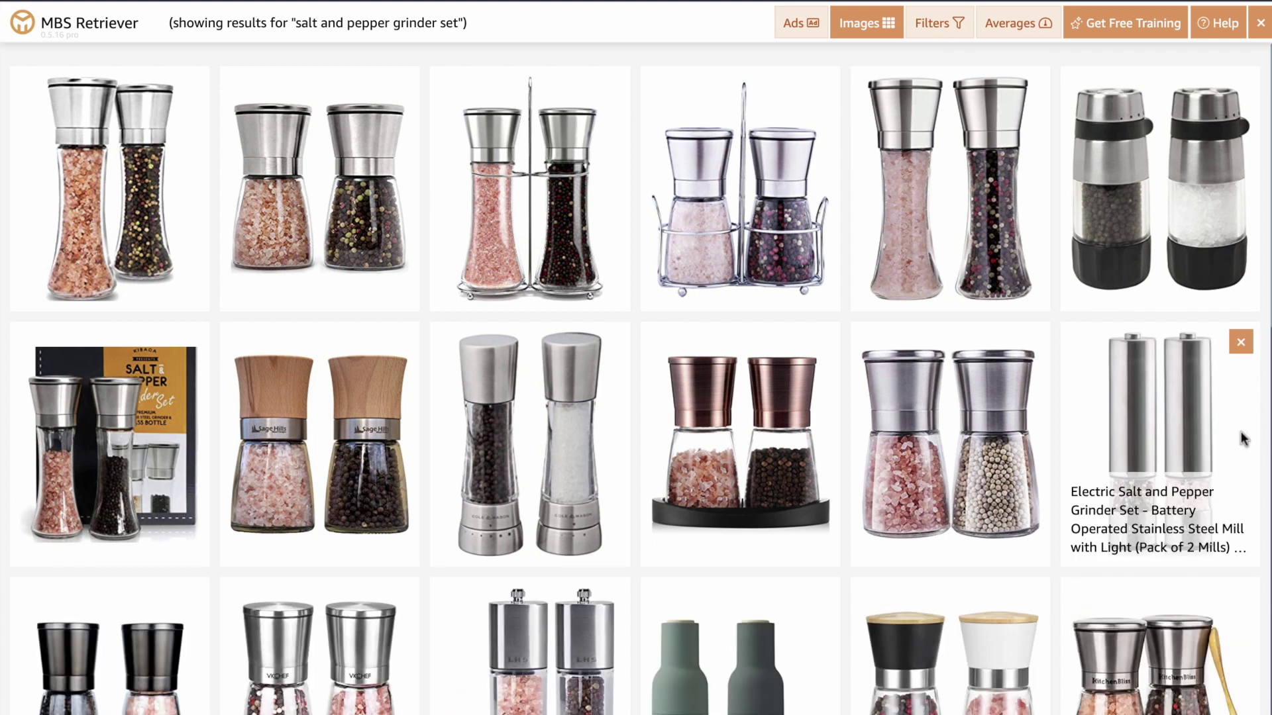
click(1240, 342)
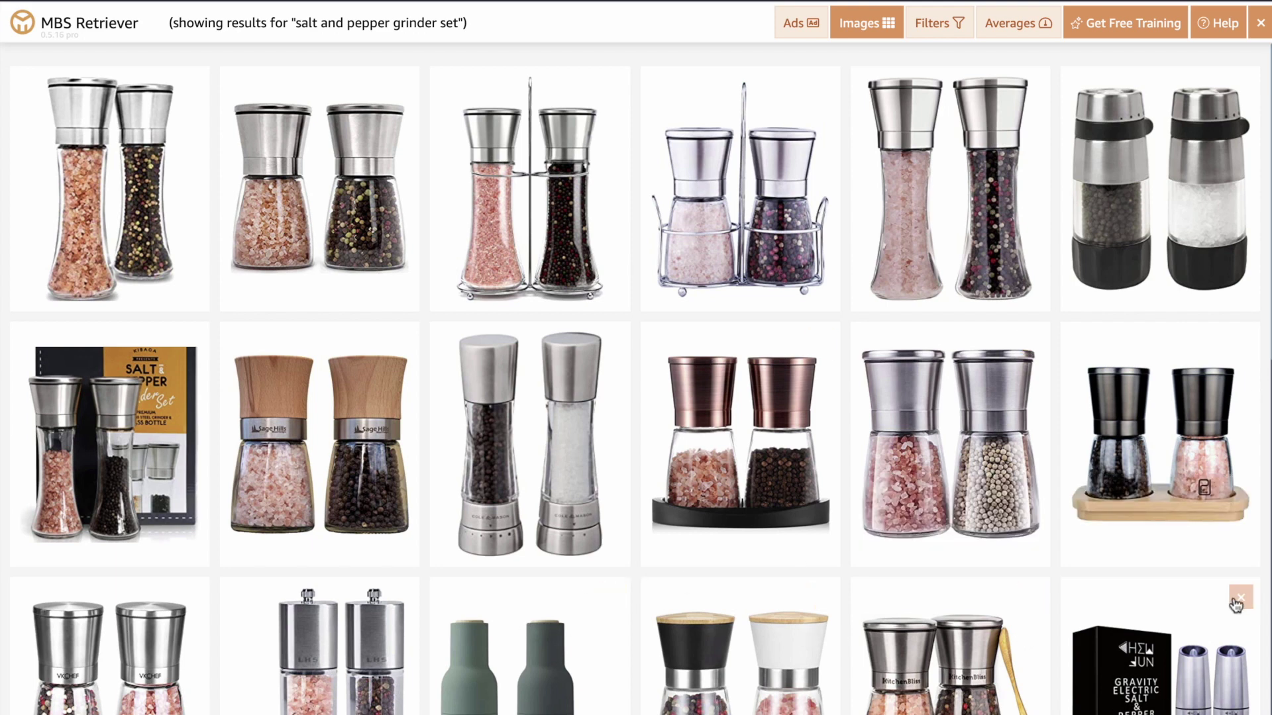
click(1236, 604)
Remove SZUAH, Russell Hobbs, KSL, Grind Gourmet, Hearth & Crate, Belugahots and Wood Glass grinders
scroll(1236, 599, down, 5)
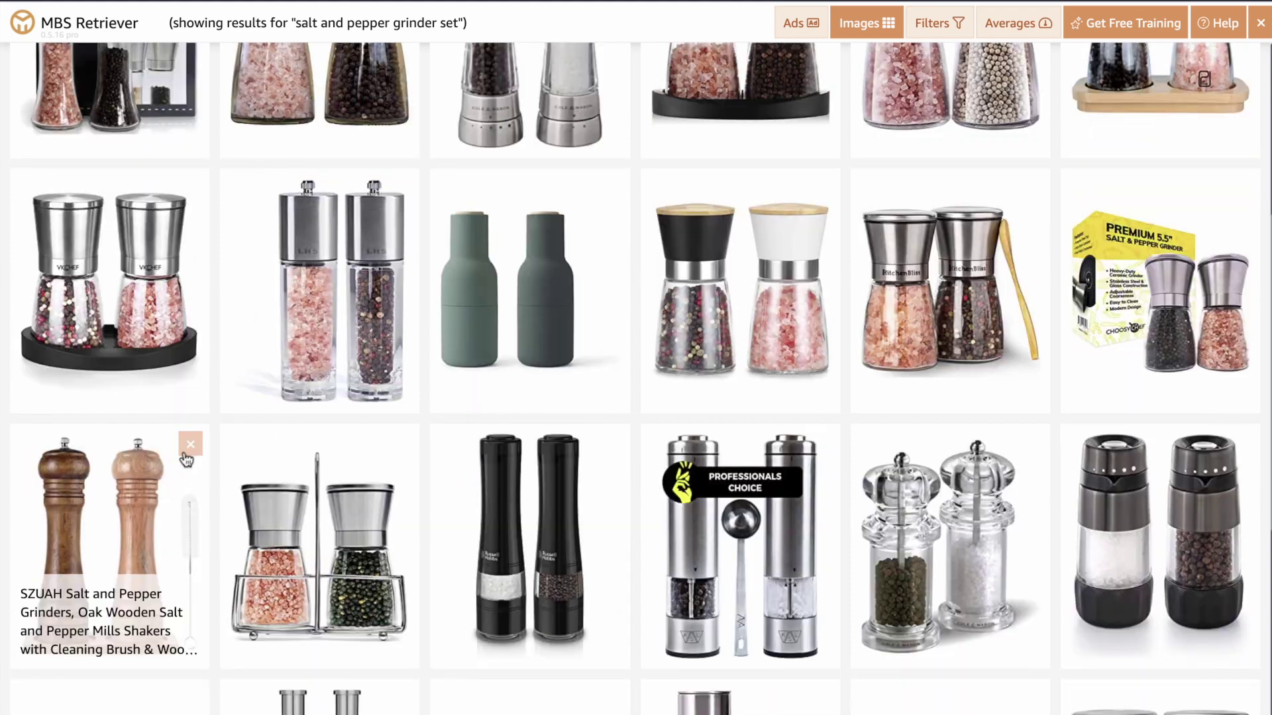
click(187, 460)
mouse_move(358, 475)
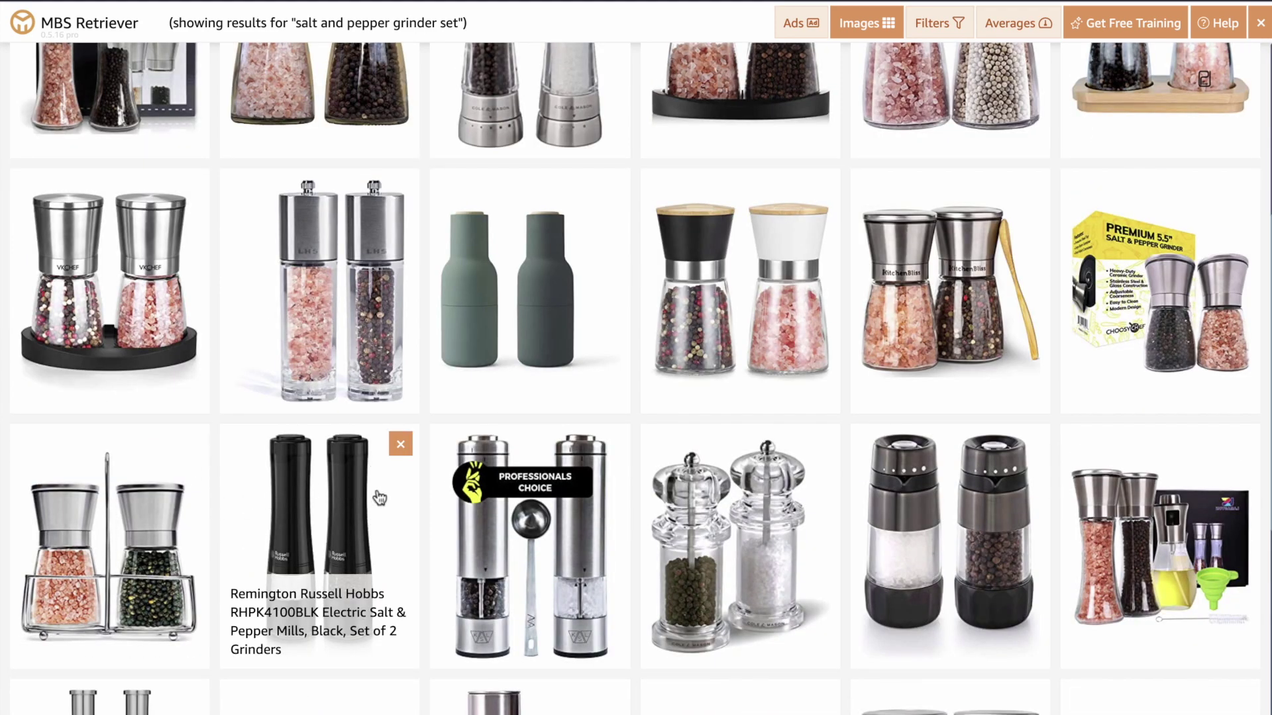
click(401, 445)
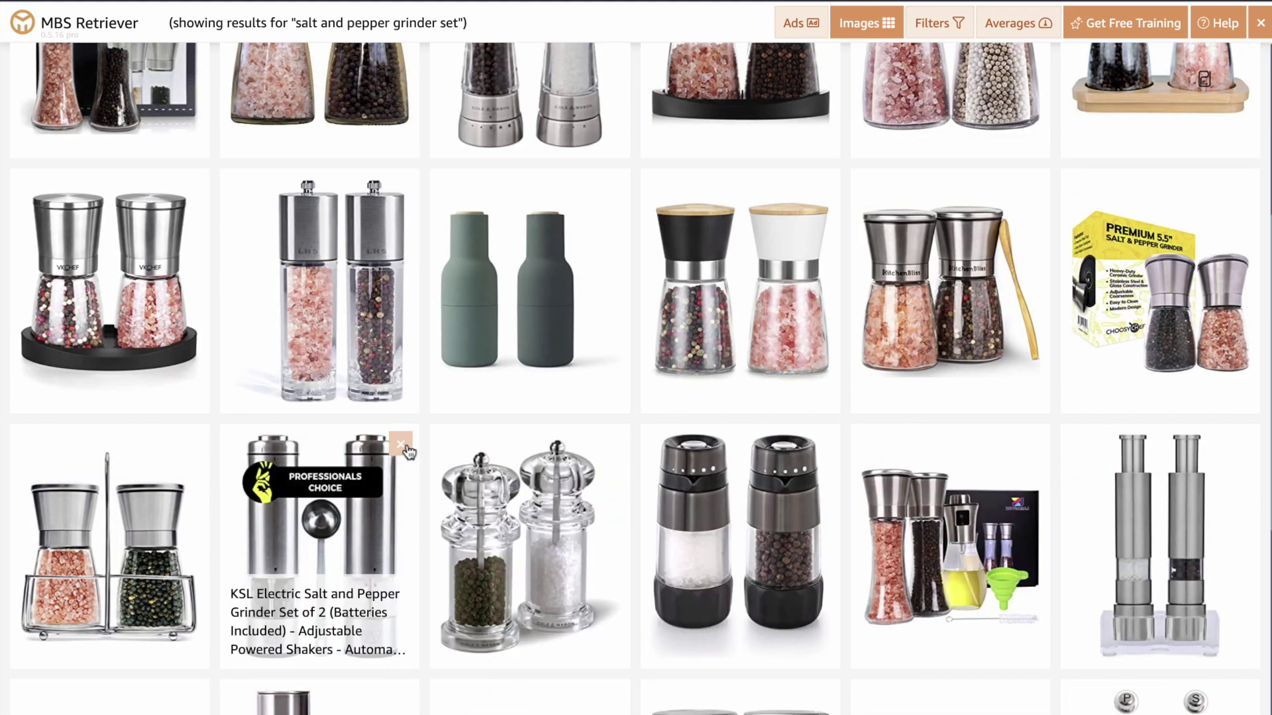
click(402, 446)
mouse_move(954, 457)
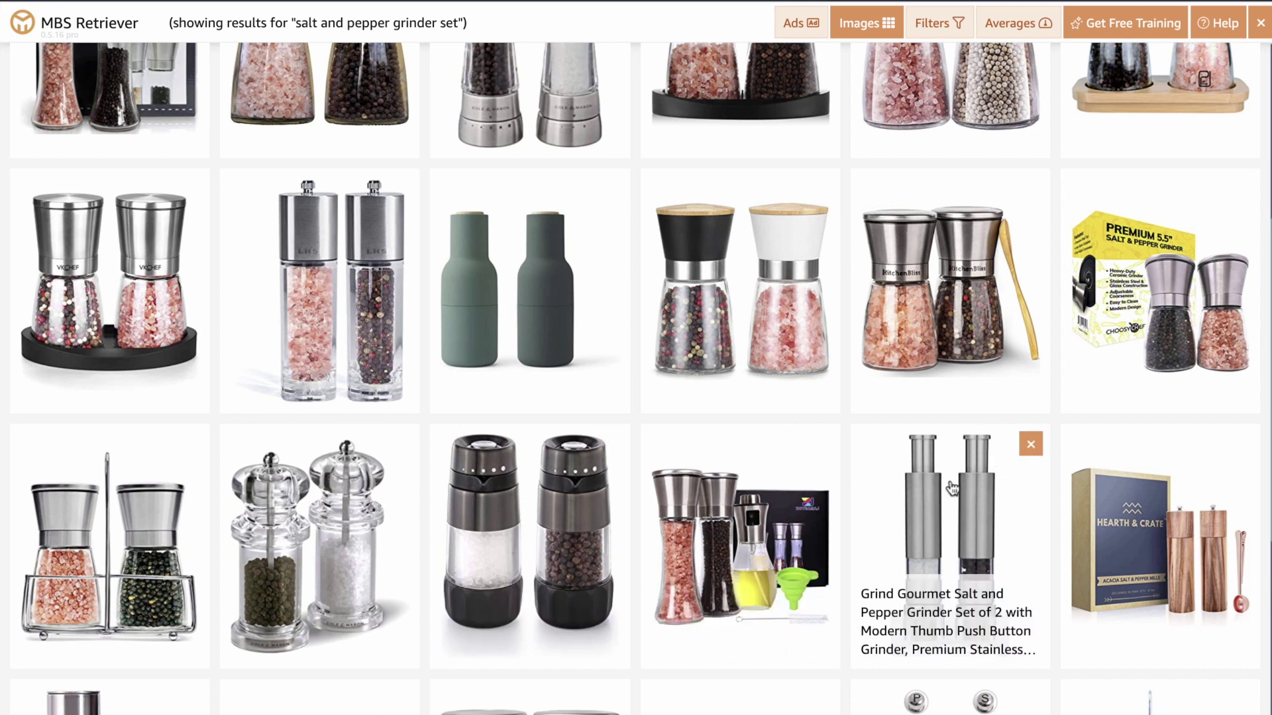
click(1026, 451)
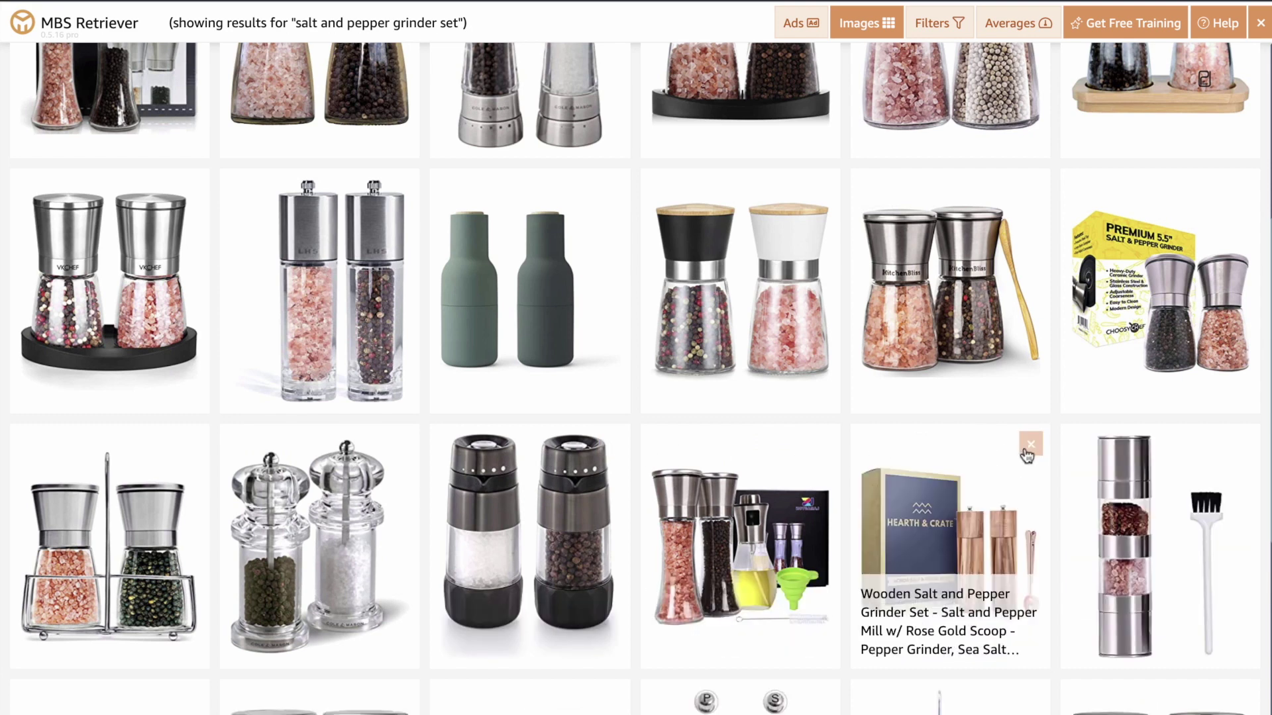
click(1027, 448)
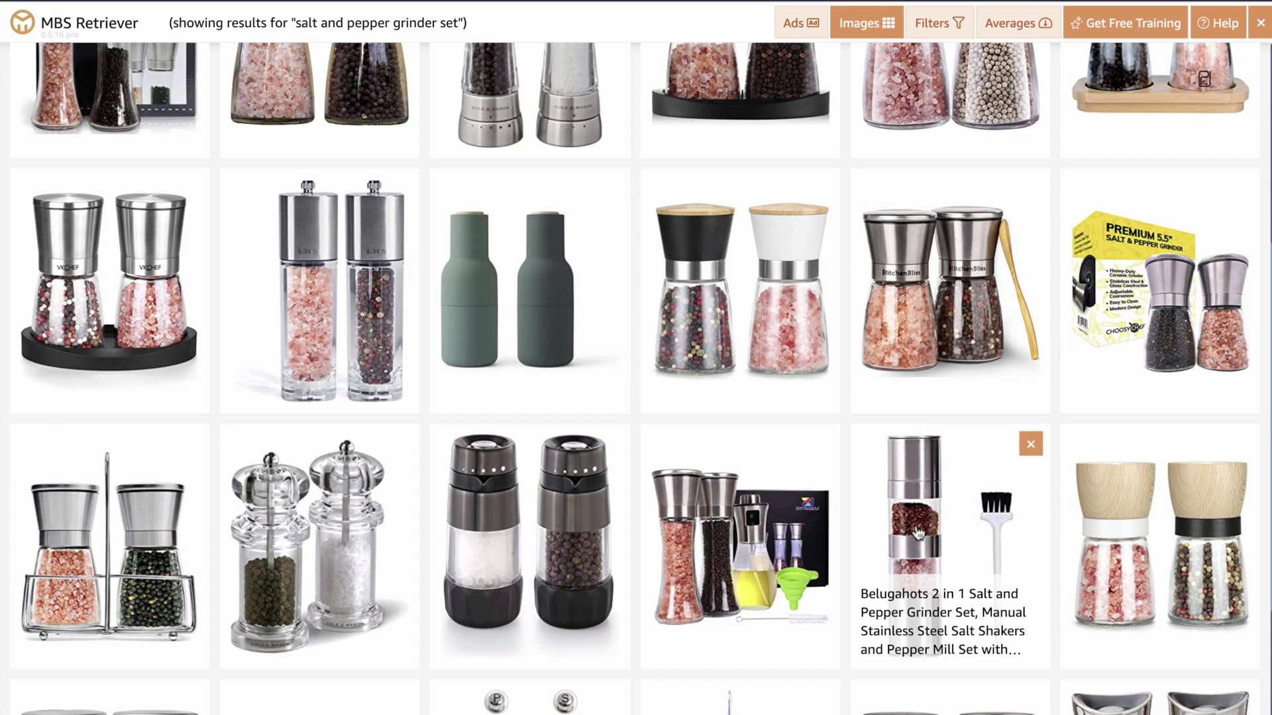
click(1030, 450)
scroll(1030, 449, down, 2)
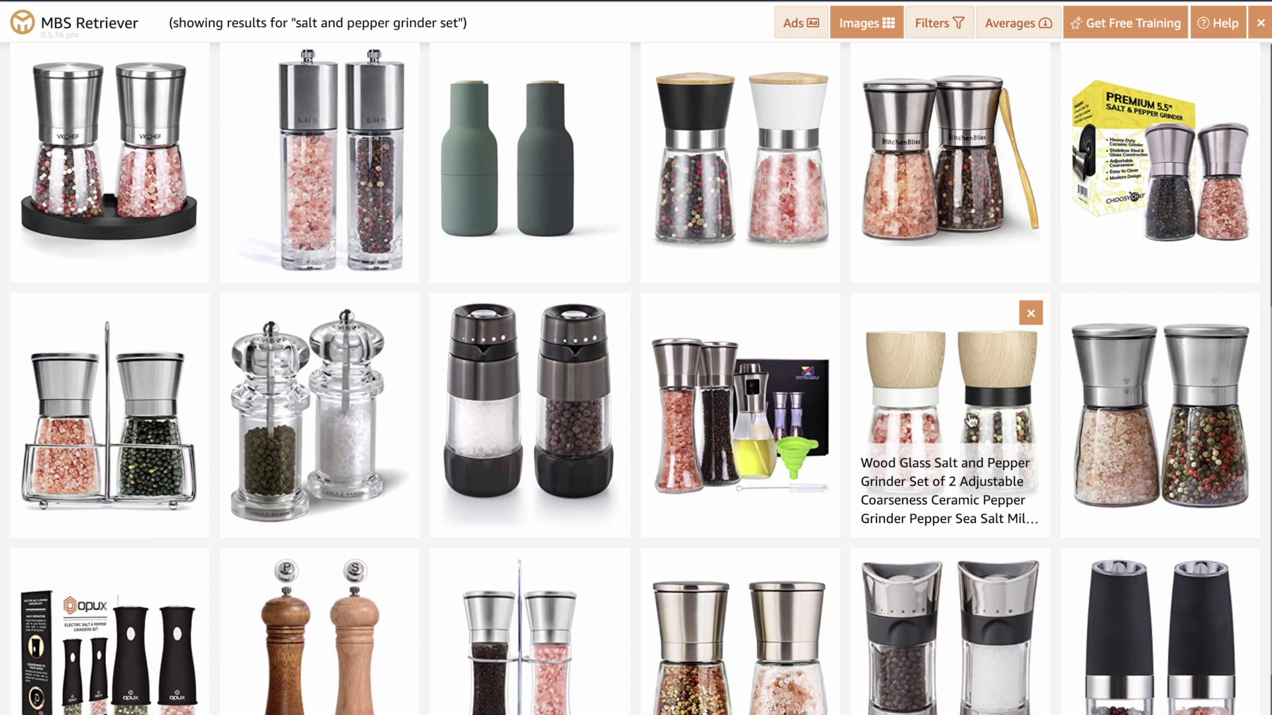
click(1027, 317)
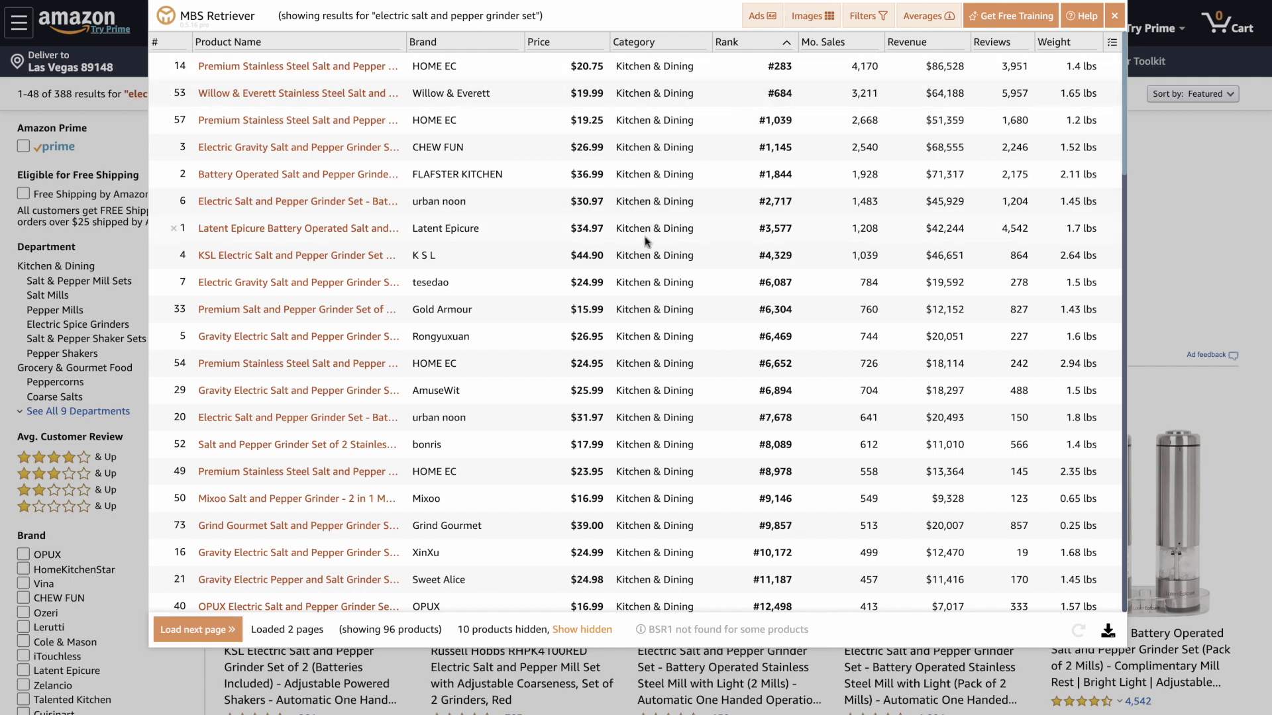
Sort the grinder table by Revenue descending, leaving FLAFSTER KITCHEN's $71,317 set second
mouse_move(346, 590)
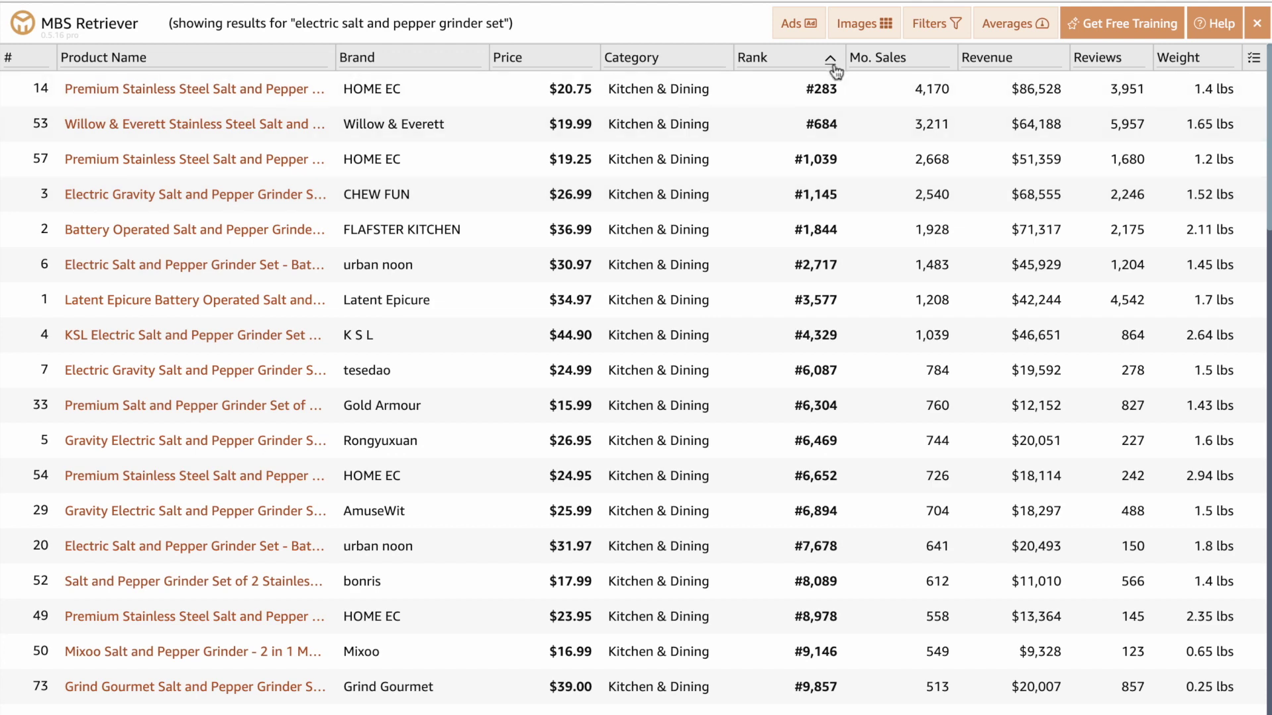
click(1056, 65)
click(1055, 65)
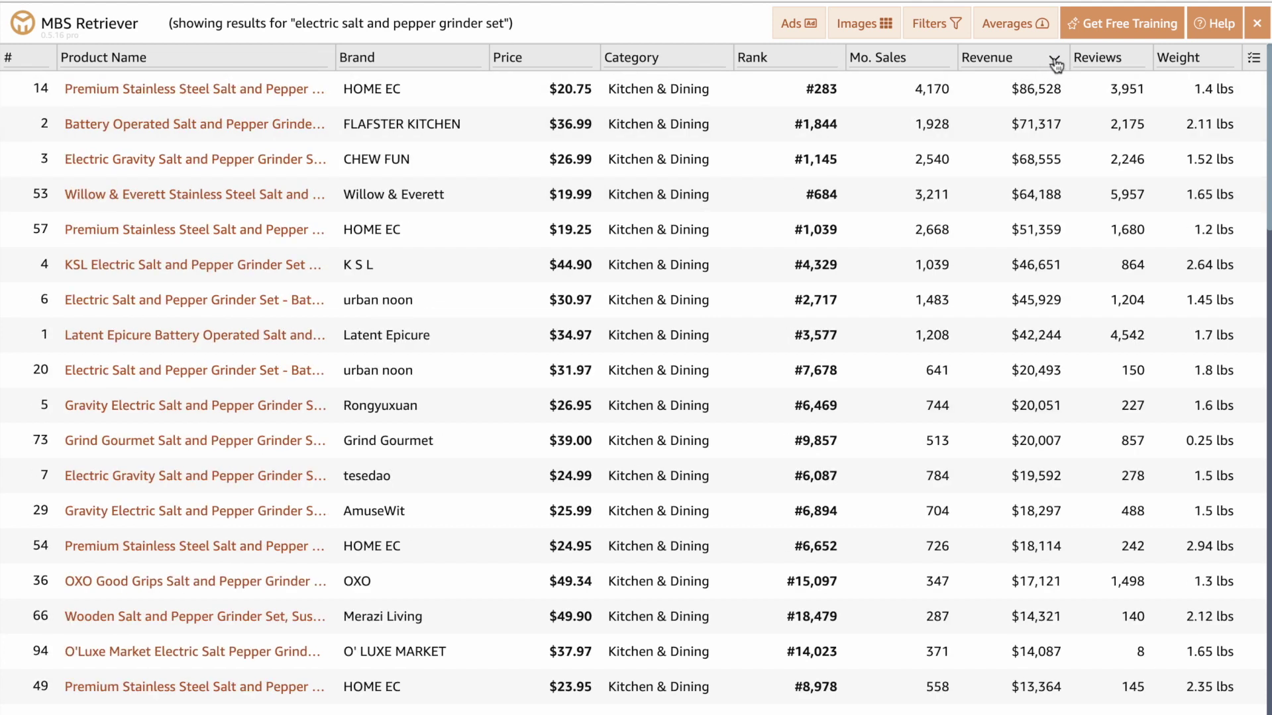
Enter 300 as the Reviews maximum and 5000 as the Revenue minimum filter
click(933, 30)
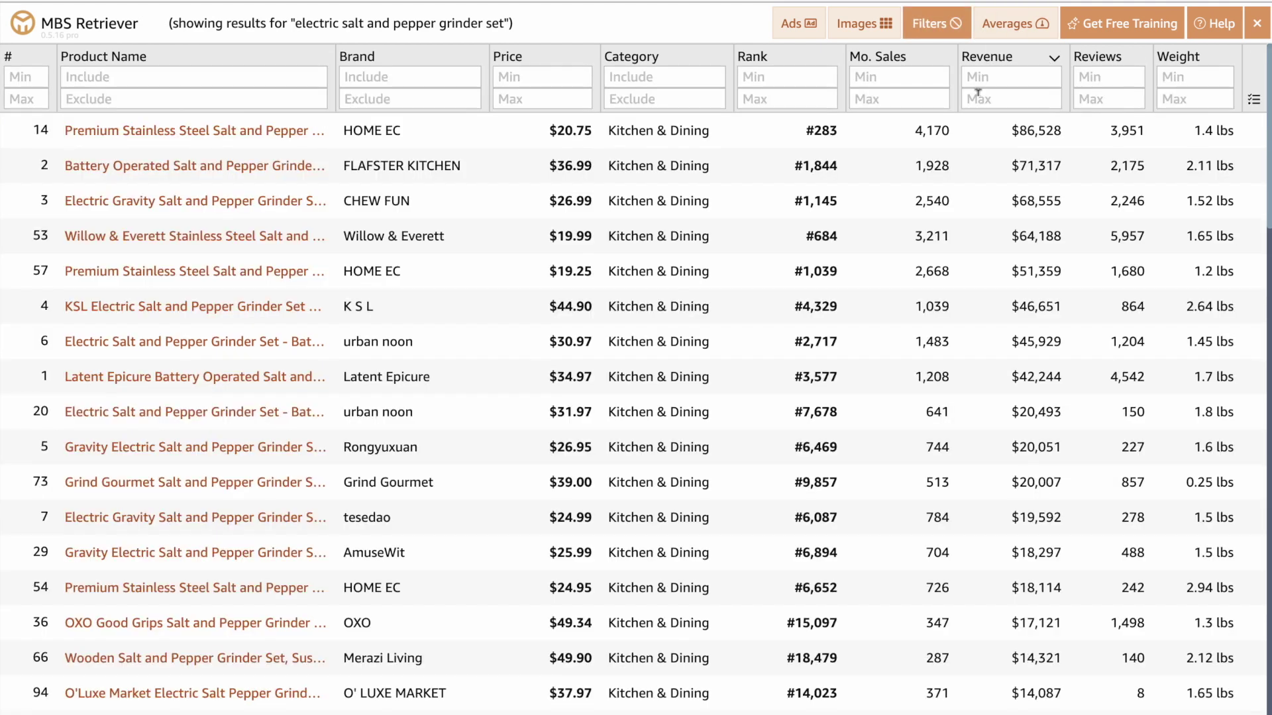
click(1083, 96)
text(300)
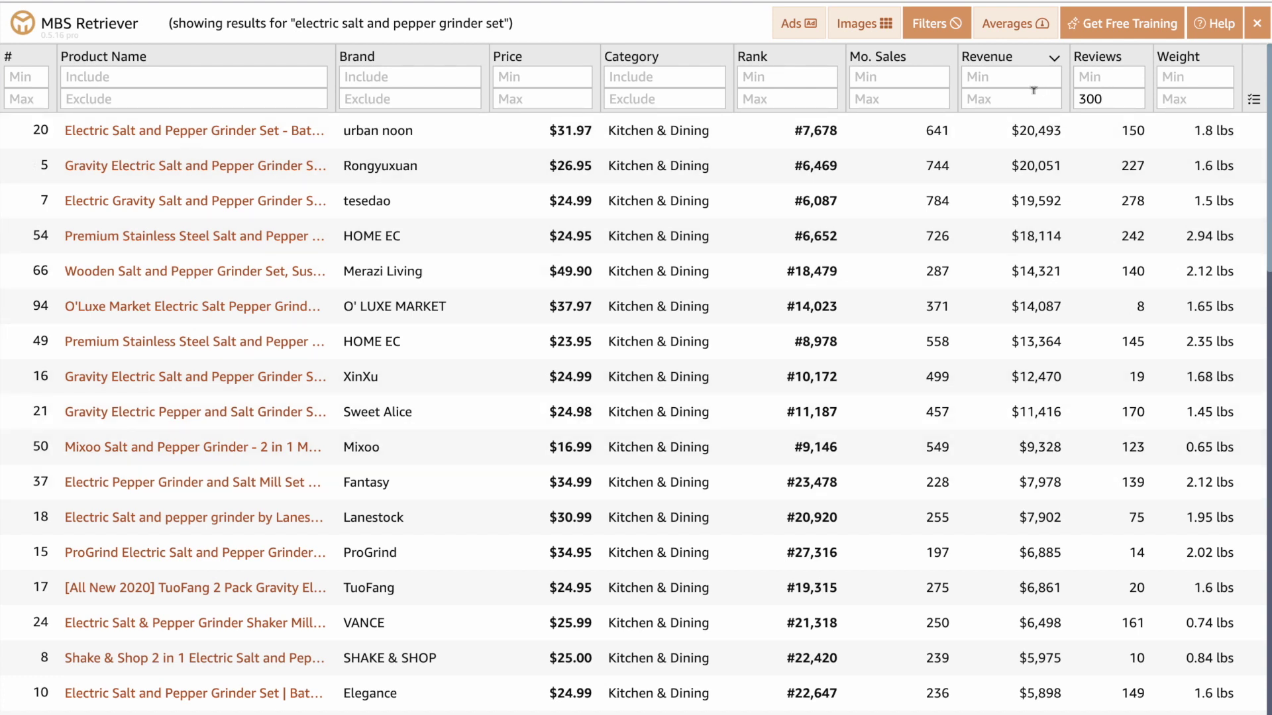
click(991, 75)
text(5000)
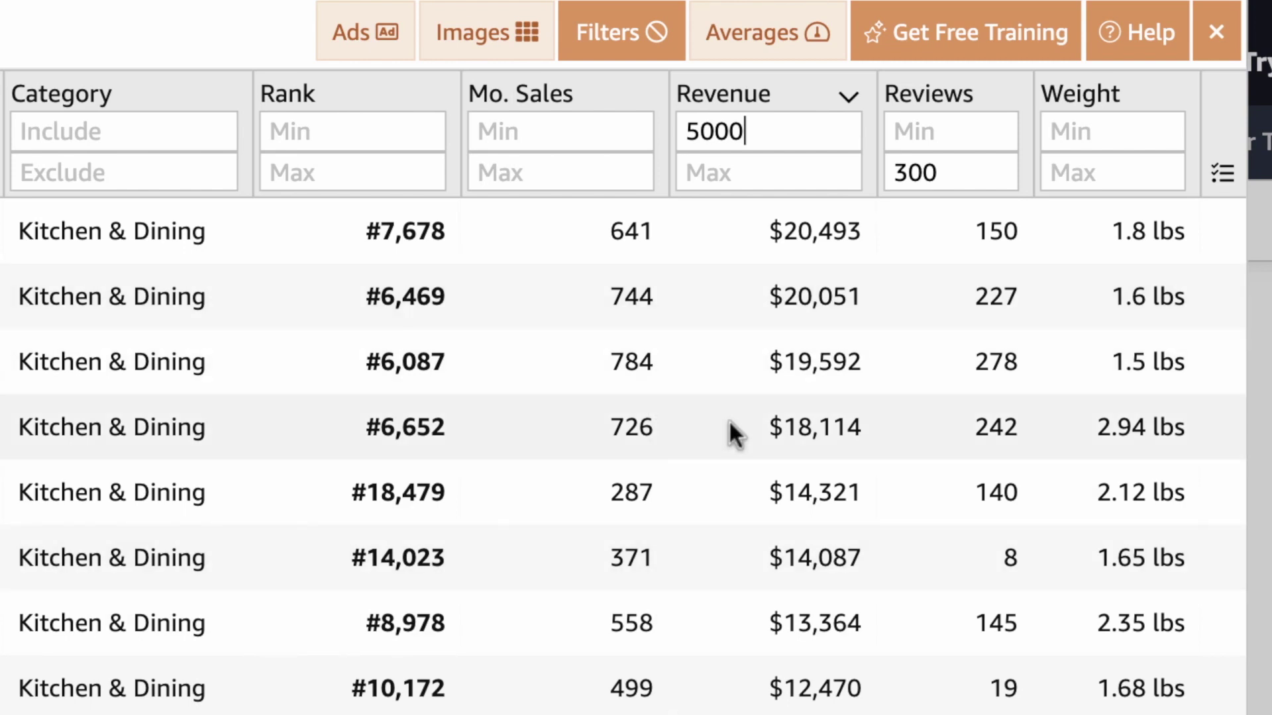
In the column chooser, uncheck Brand and Category and check First review date
click(1224, 178)
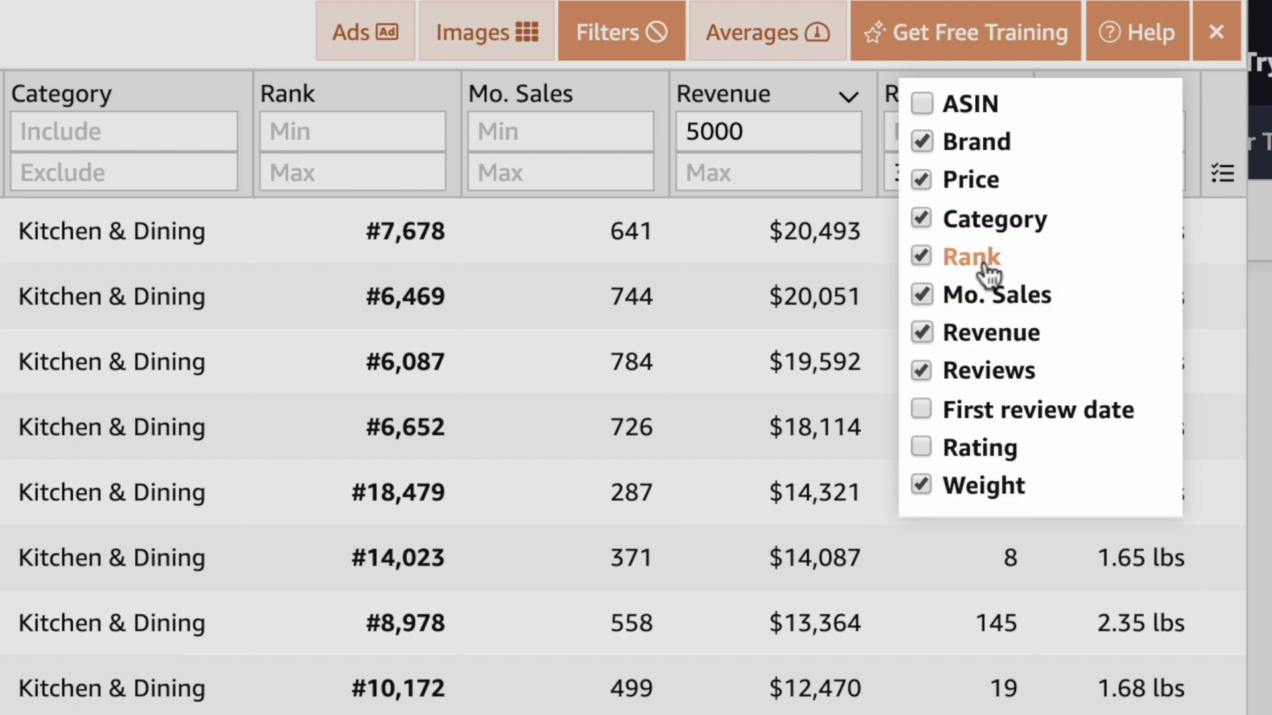
click(930, 140)
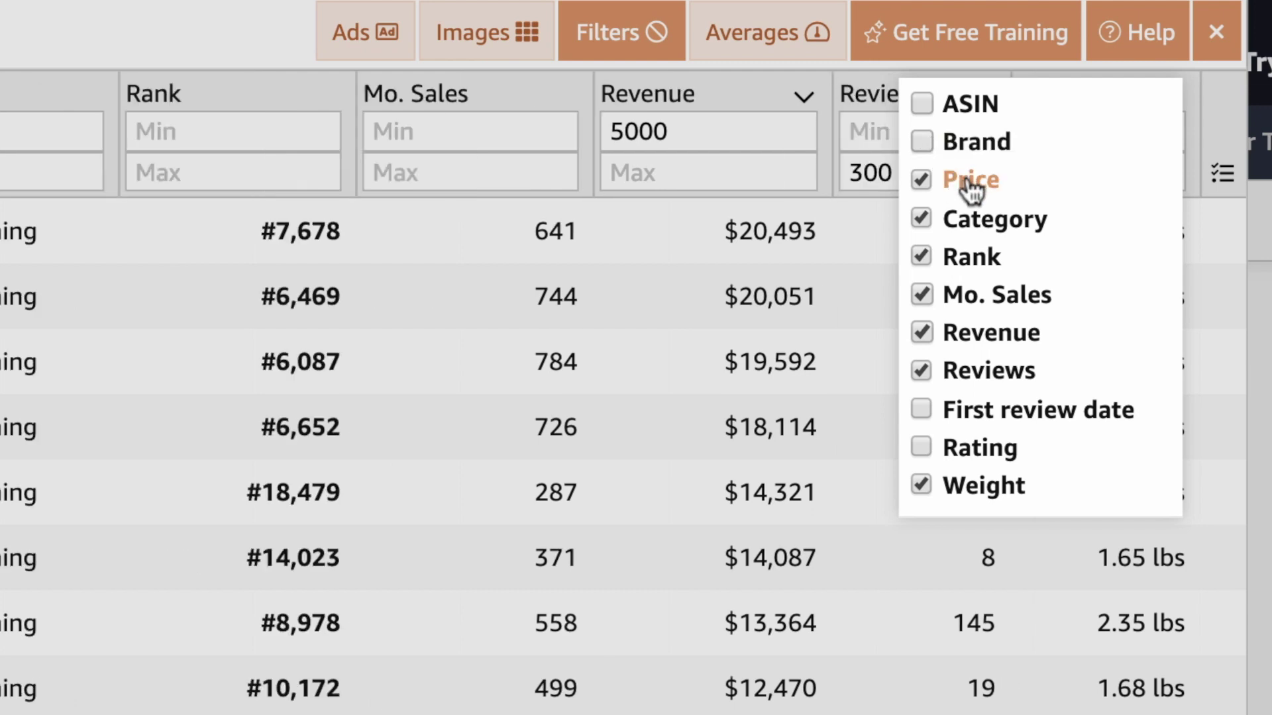
click(921, 219)
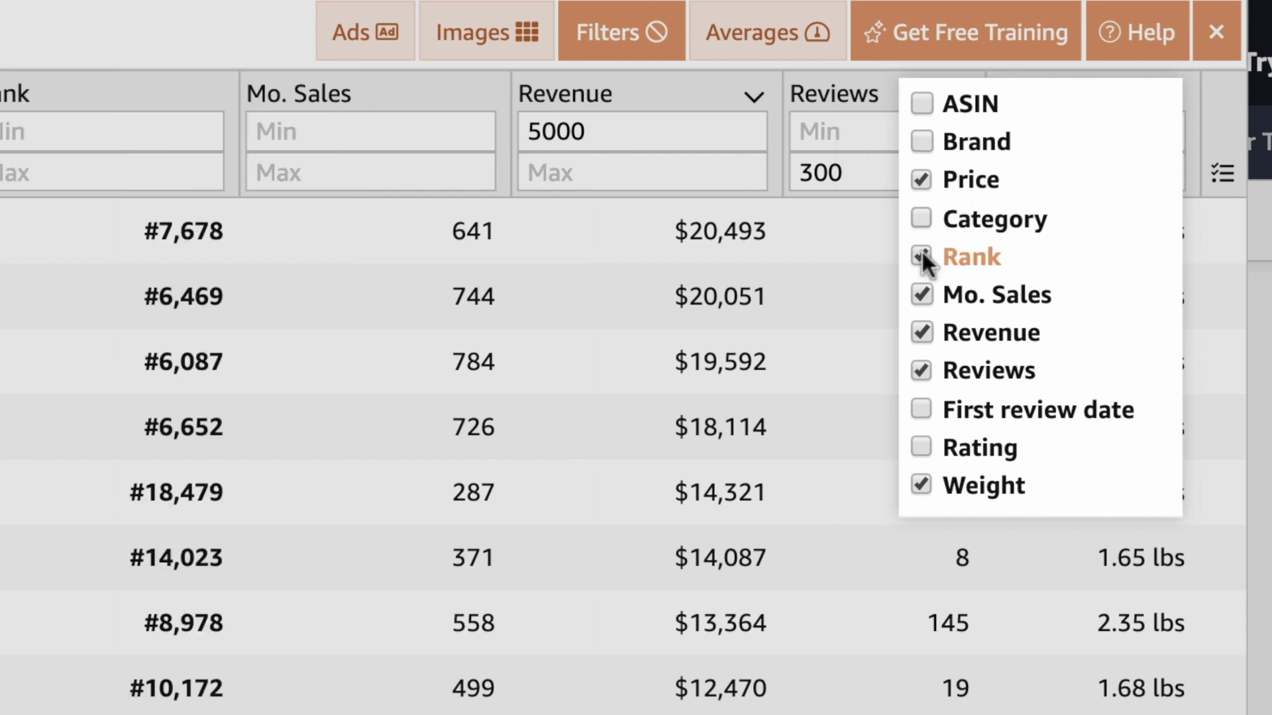
click(928, 409)
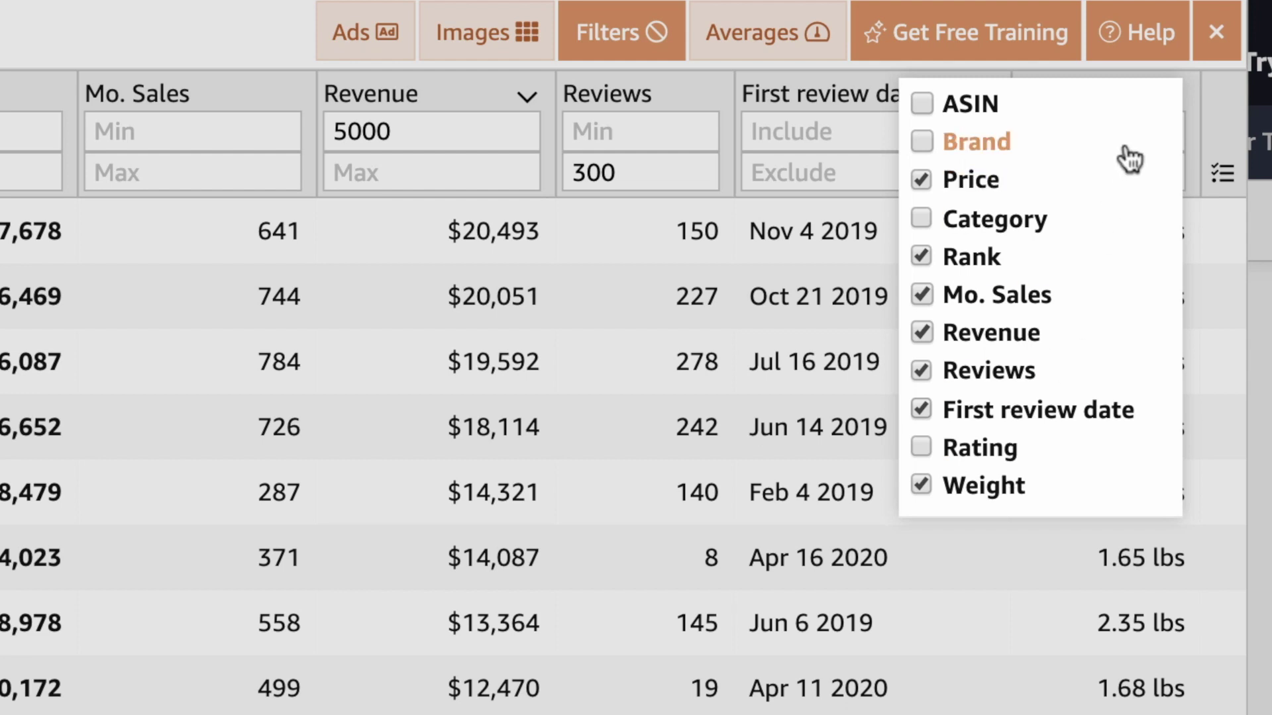
click(1224, 174)
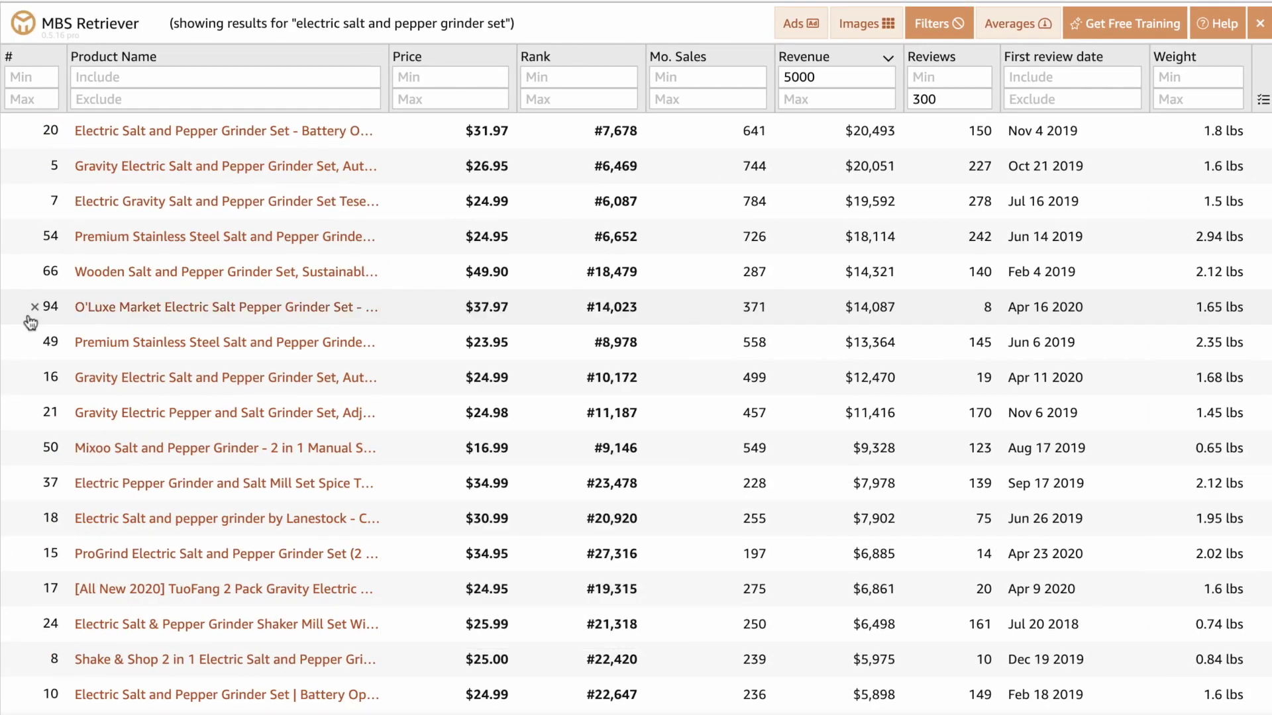
Delete the O'Luxe, Gravity Electric, ProGrind and TuoFang rows first reviewed in April 2020
click(34, 308)
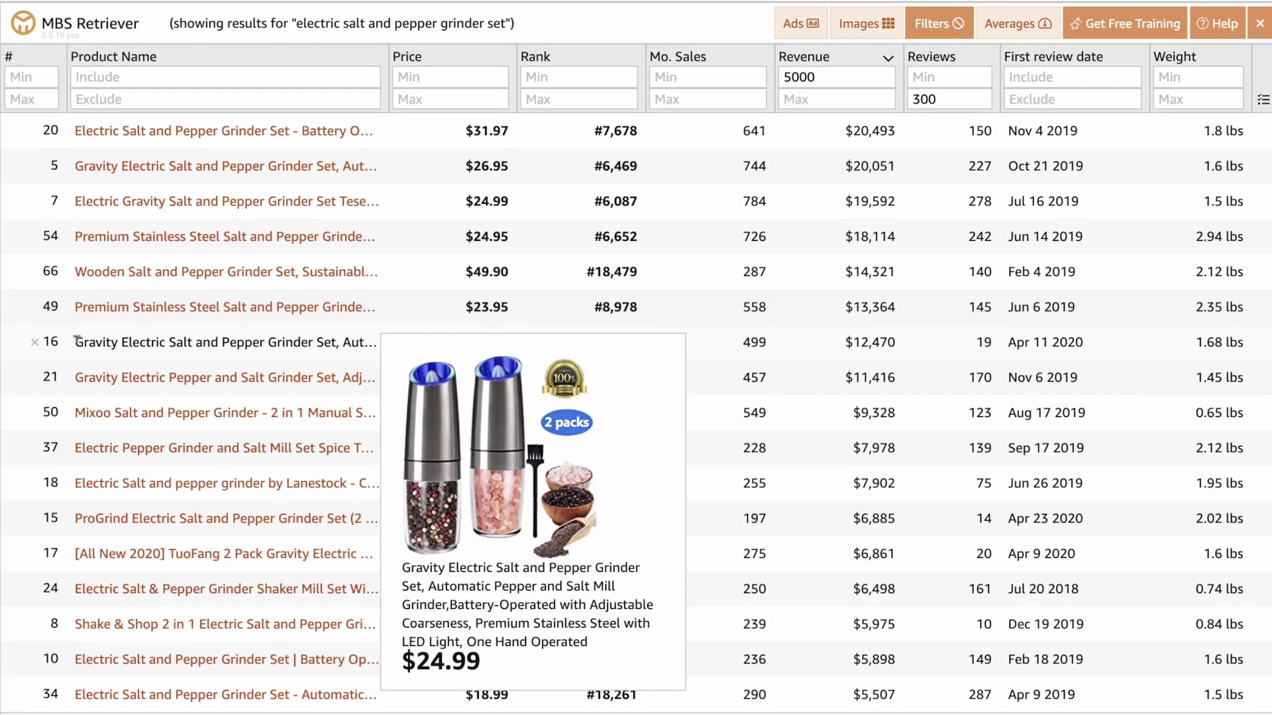
click(35, 343)
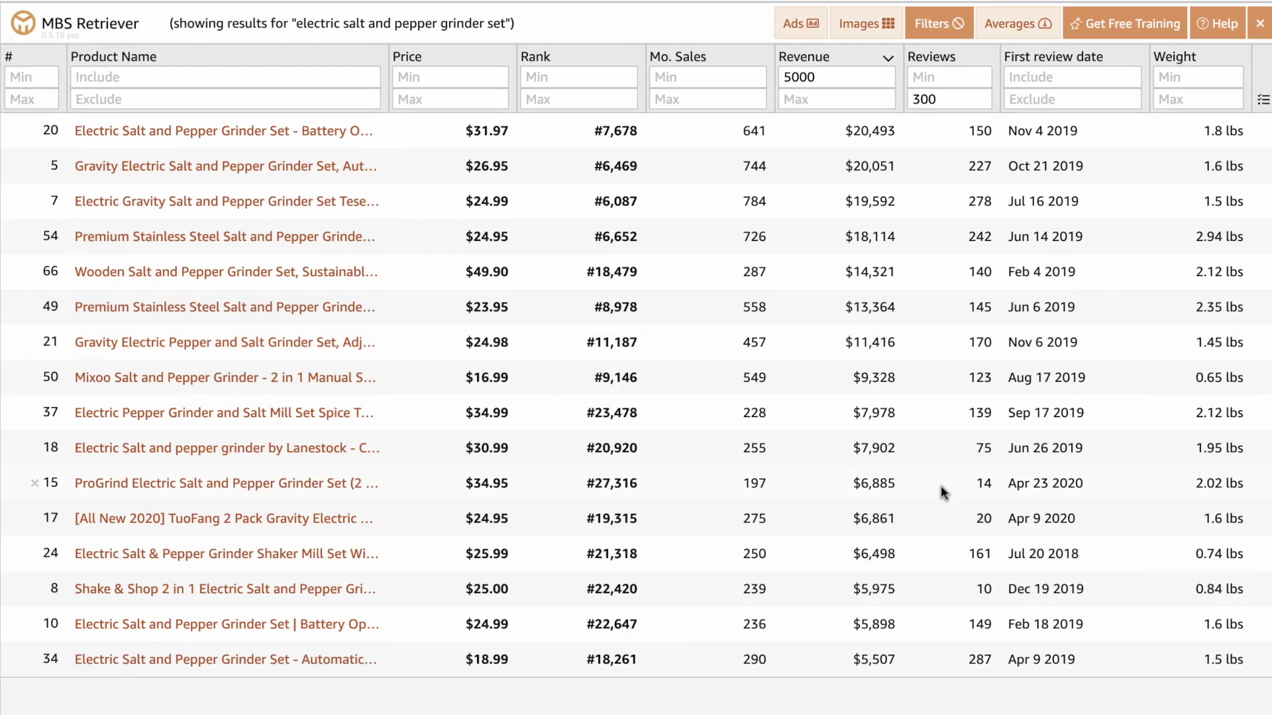
click(34, 484)
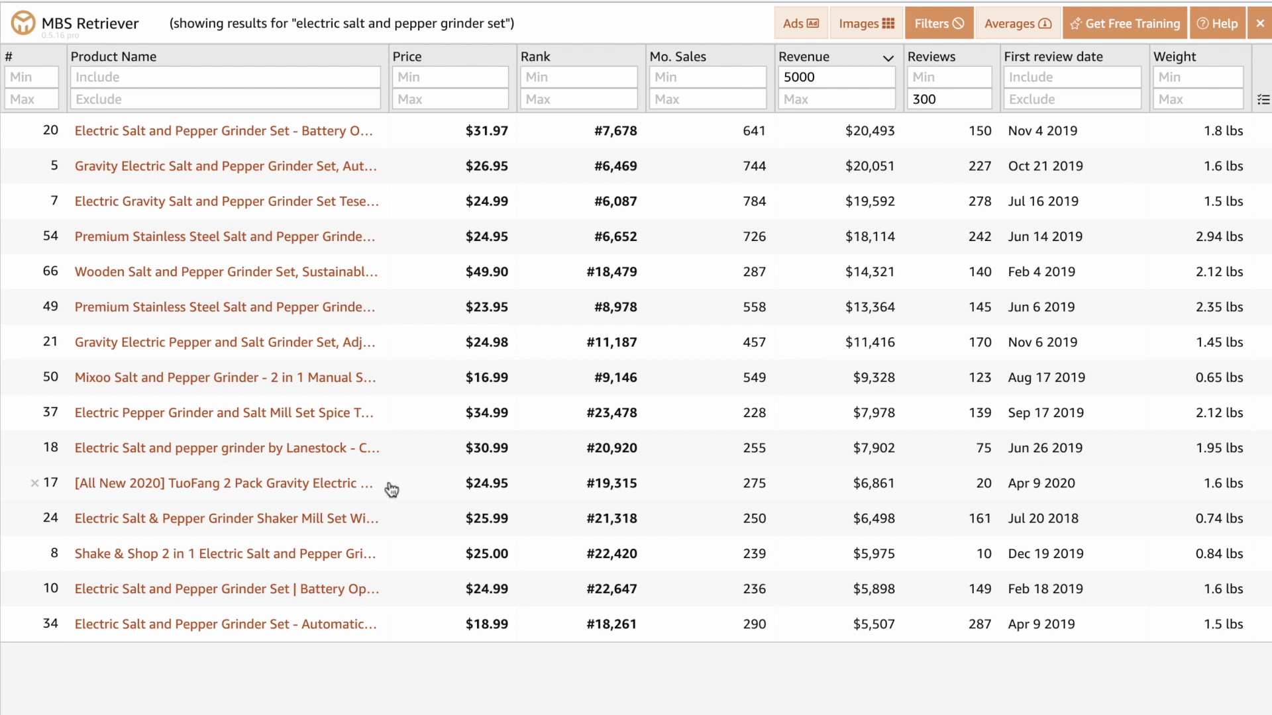
click(33, 484)
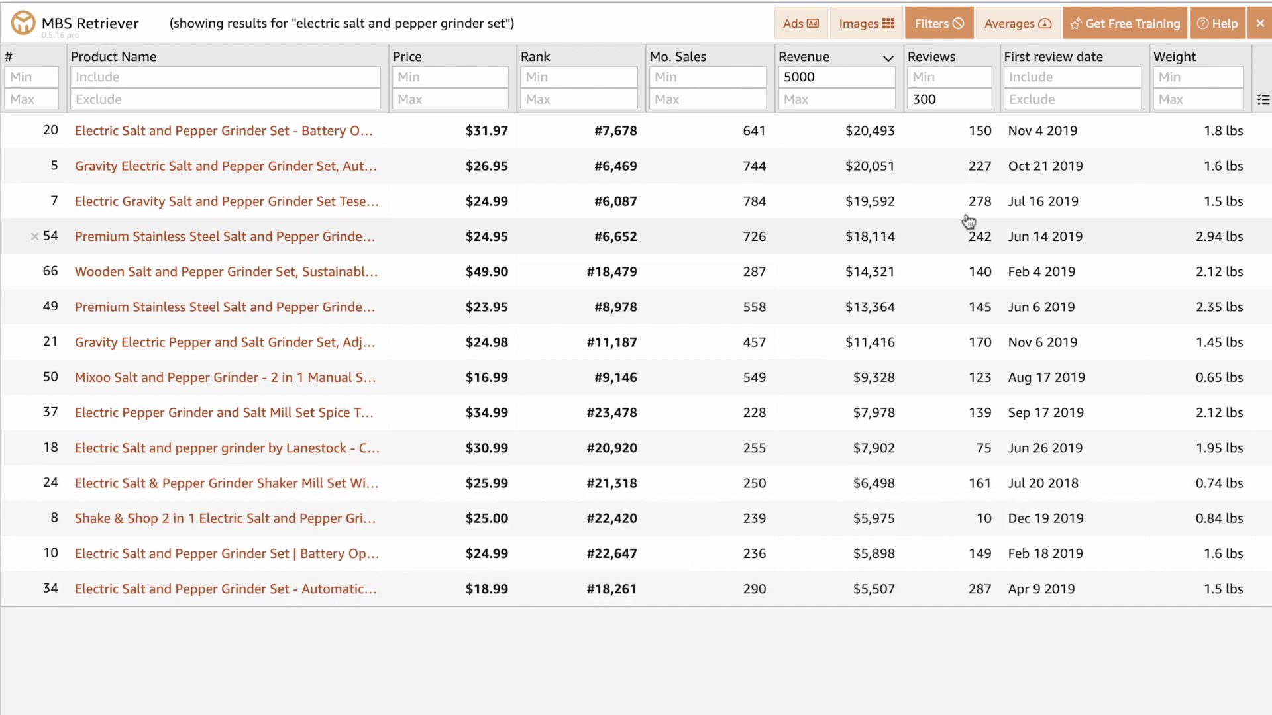